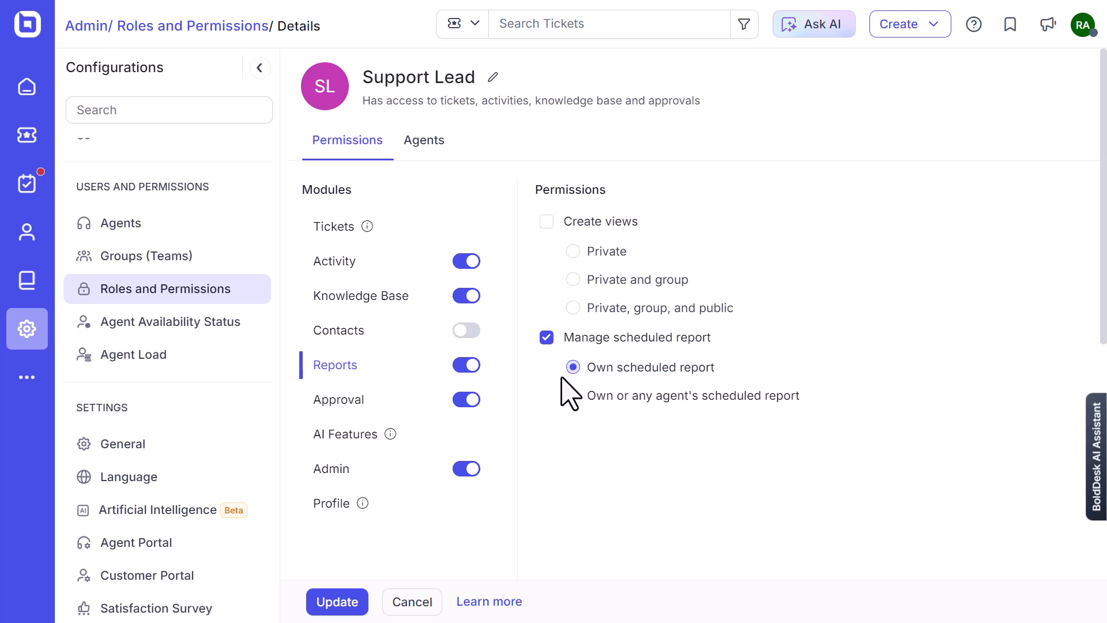
# Step: Let the Support Lead role manage its own or any agent's scheduled reports, and save the role
pyautogui.click(568, 395)
pyautogui.click(358, 601)
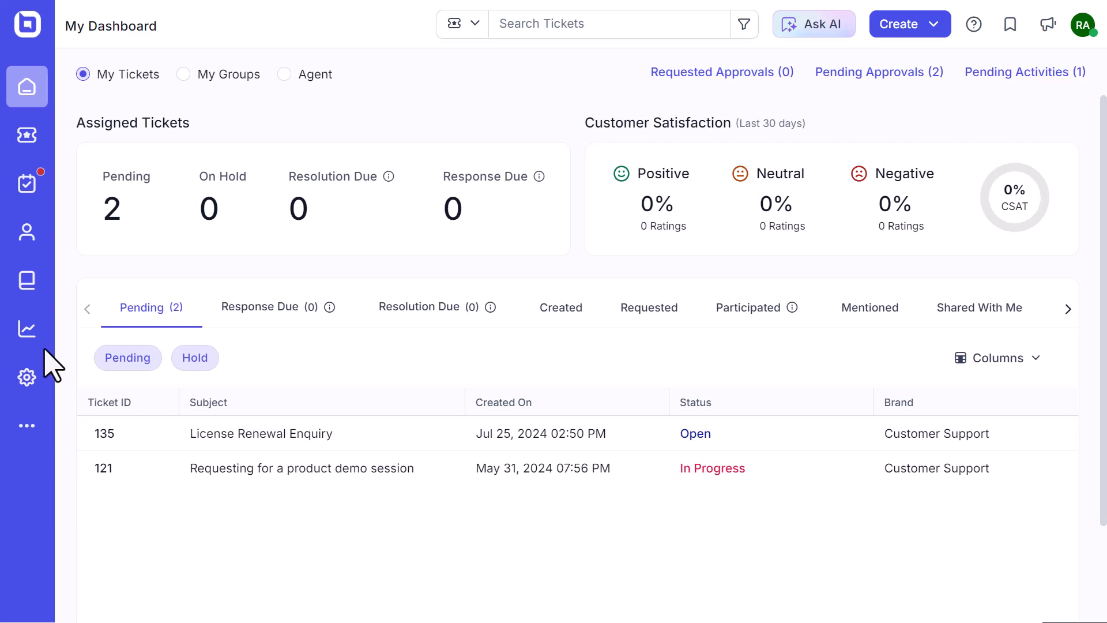
# Step: Go to the scheduled reports and start a new one named "SLA Achieved Tickets"
pyautogui.click(32, 334)
pyautogui.click(920, 86)
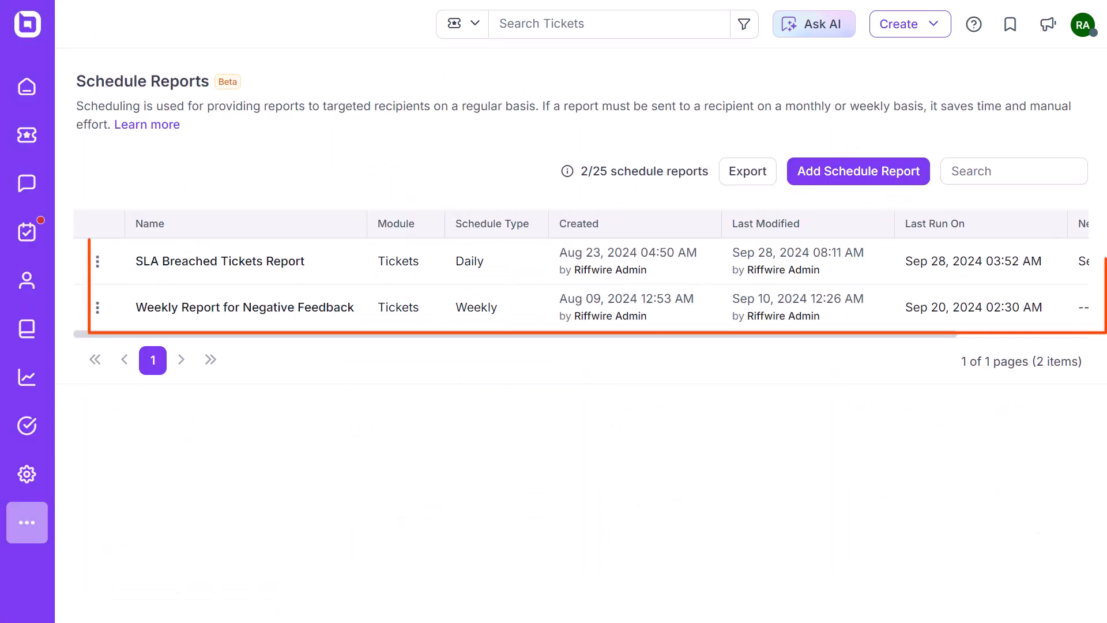
pyautogui.click(869, 180)
pyautogui.click(340, 231)
pyautogui.write('SLA Achieved Tickets')
# Step: Choose Tickets as the report's module and Basic as its scheduler mode
pyautogui.click(415, 294)
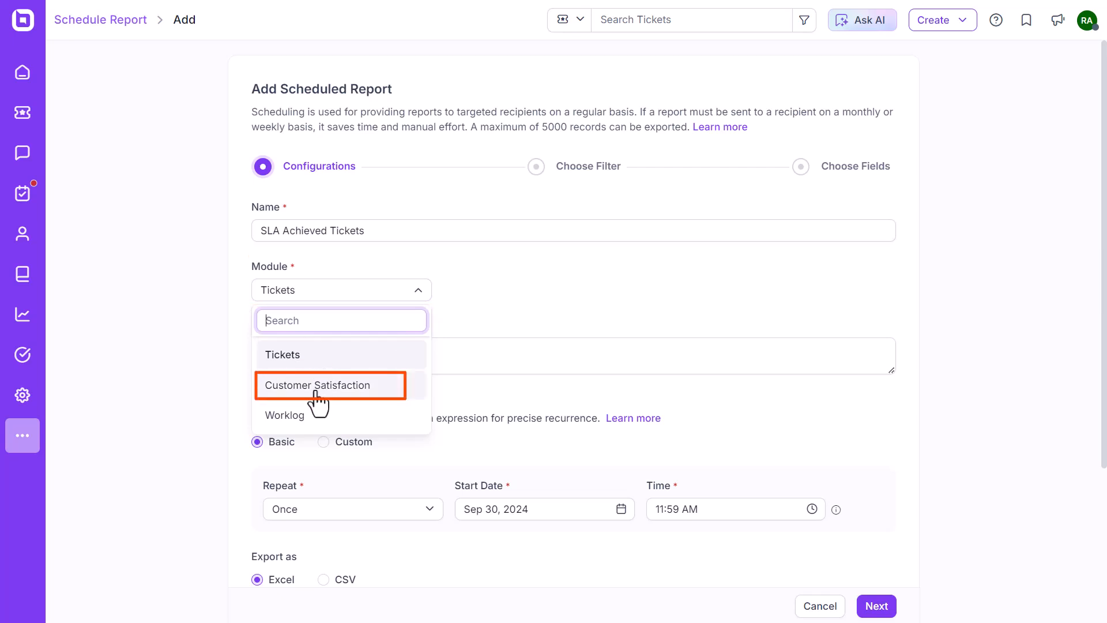
pyautogui.click(311, 356)
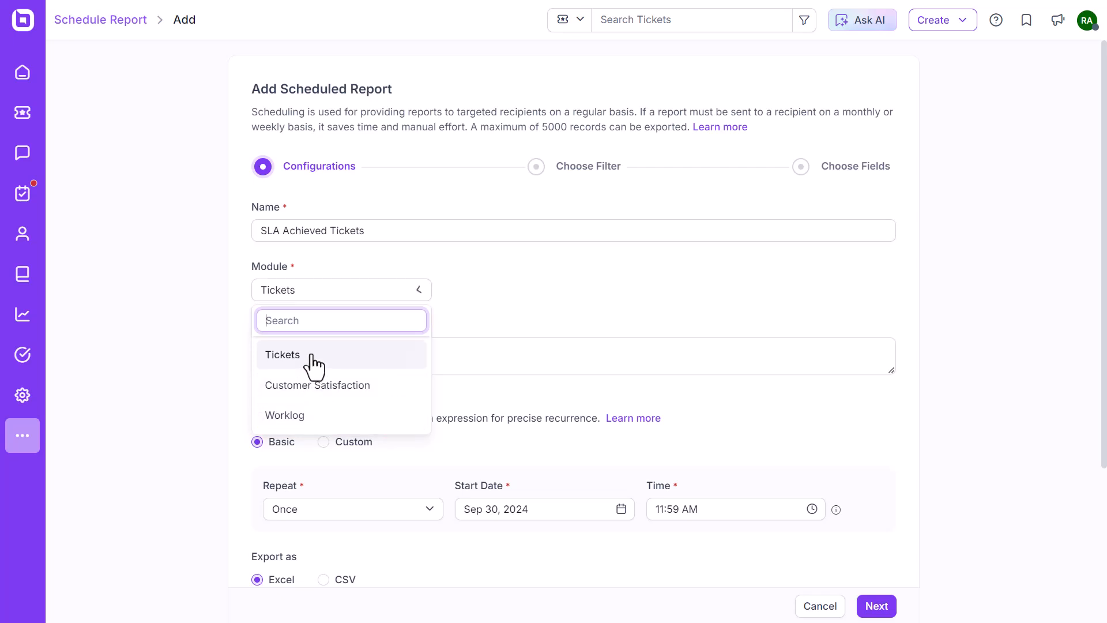
pyautogui.click(311, 351)
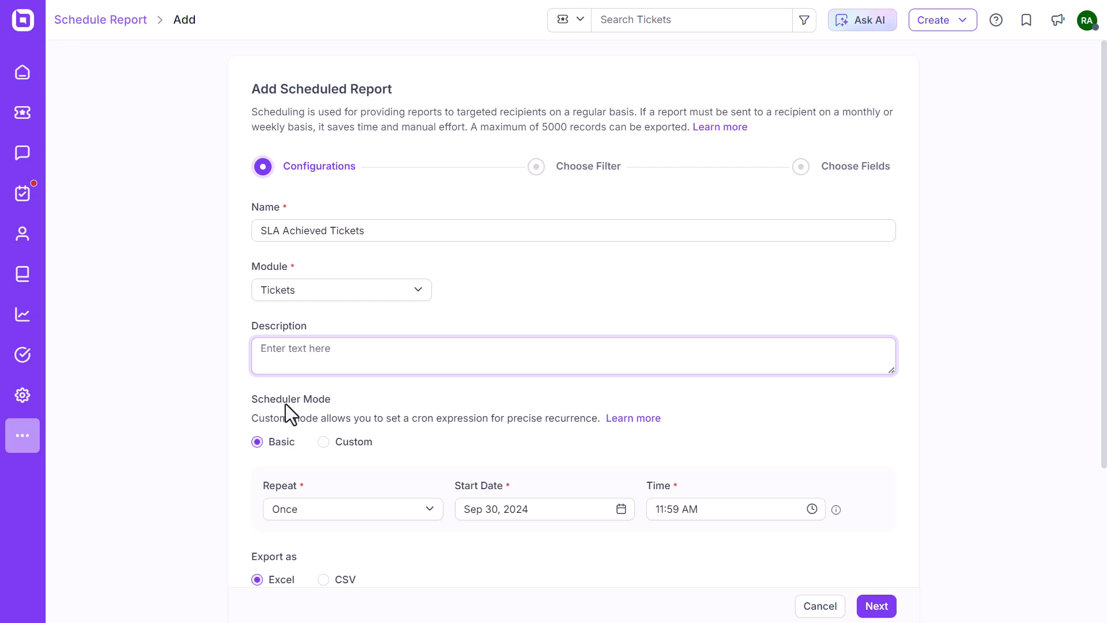
pyautogui.click(323, 442)
pyautogui.click(258, 441)
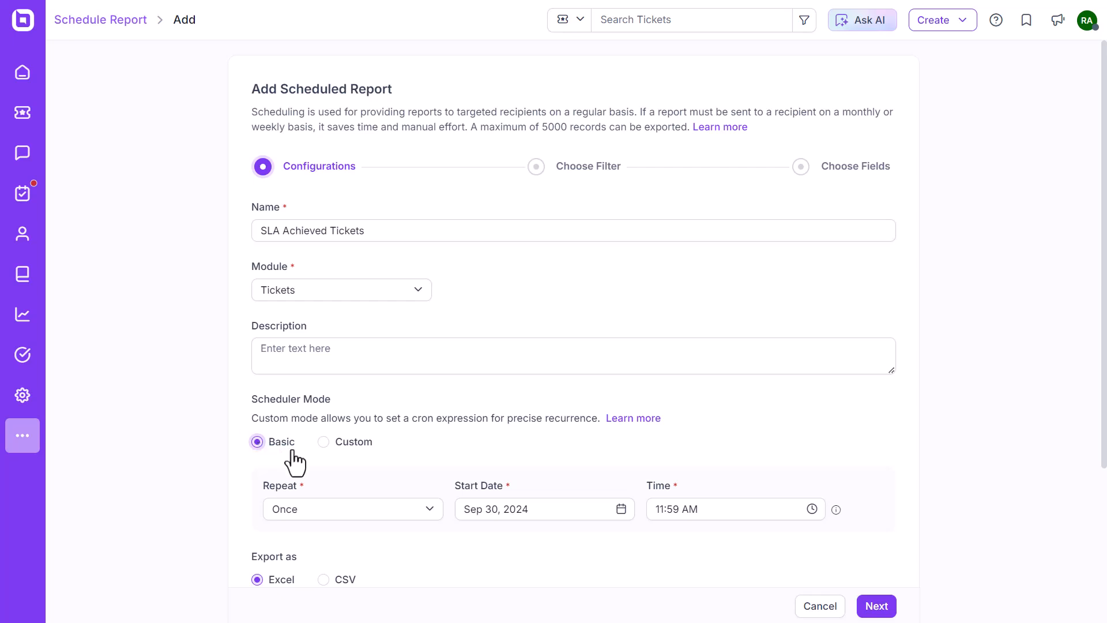
# Step: Set the report schedule to repeat weekly on Friday
pyautogui.scroll(-1, 323, 456)
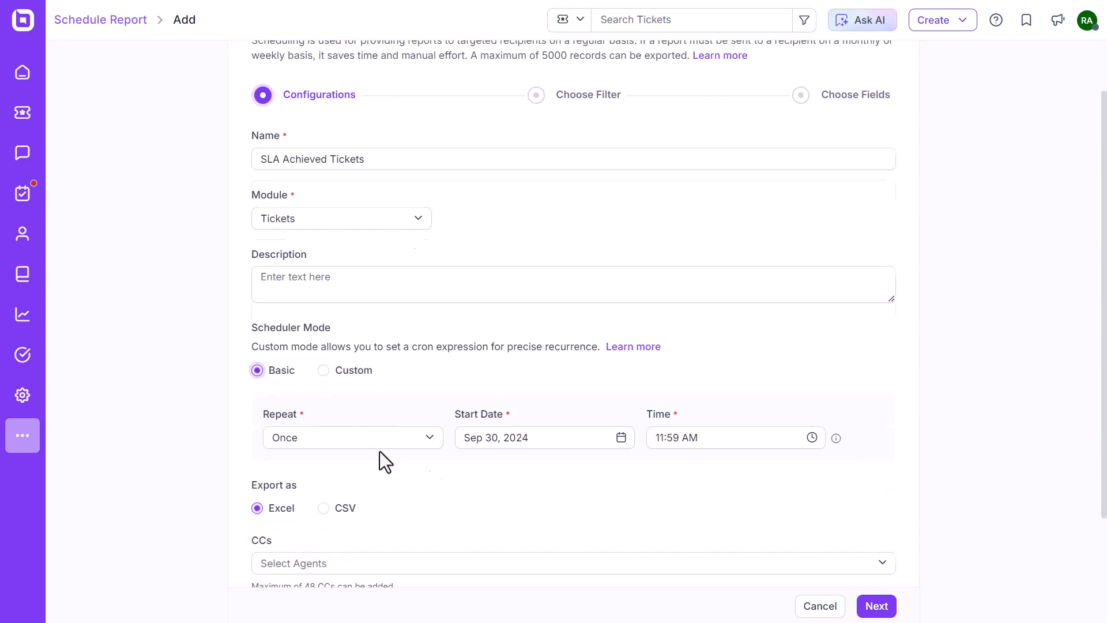
pyautogui.click(431, 436)
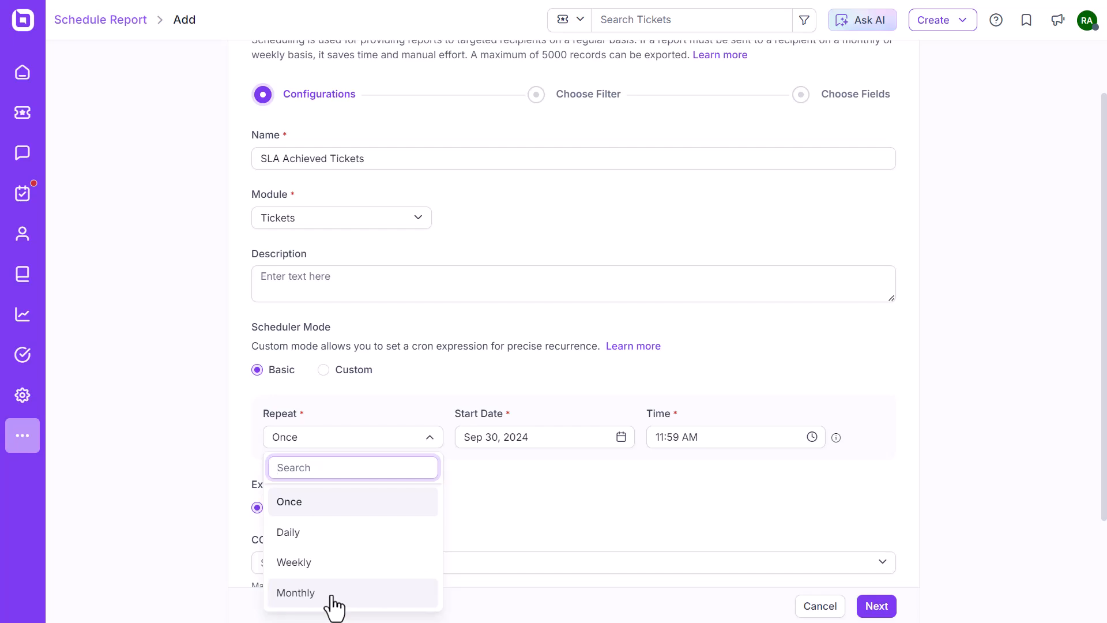
pyautogui.click(309, 562)
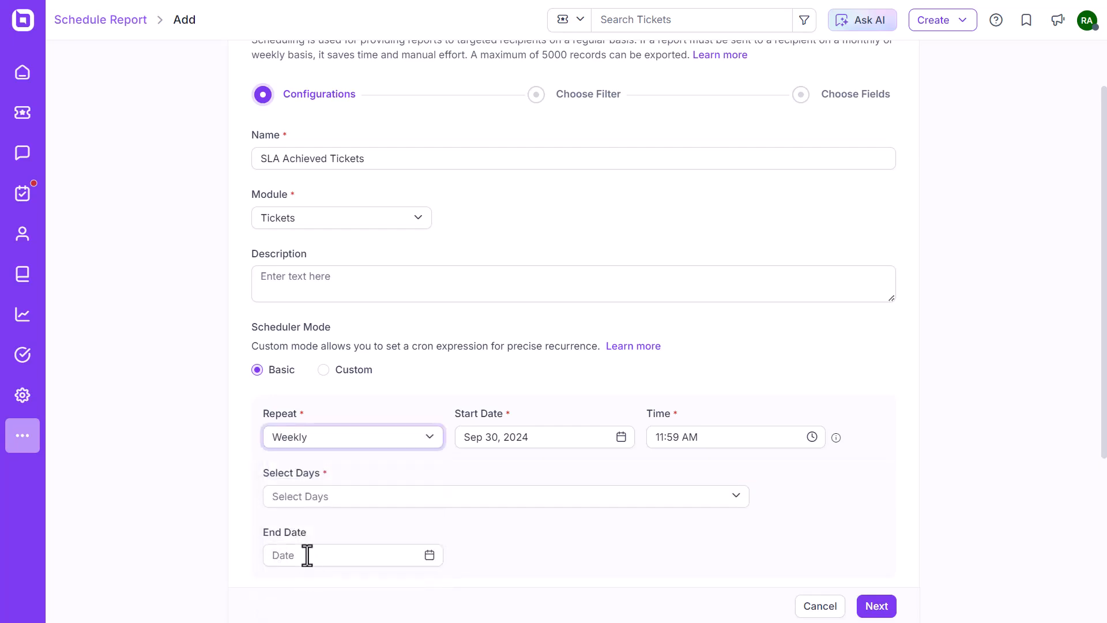
pyautogui.click(598, 492)
pyautogui.click(412, 447)
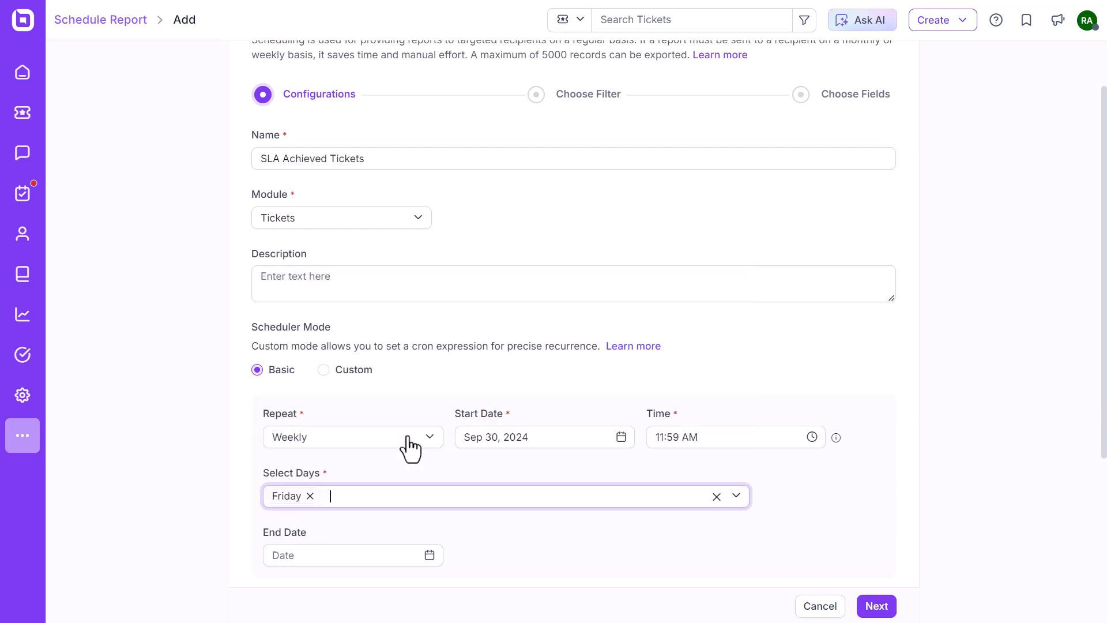
# Step: Set the report schedule to repeat monthly on Day 30
pyautogui.click(409, 447)
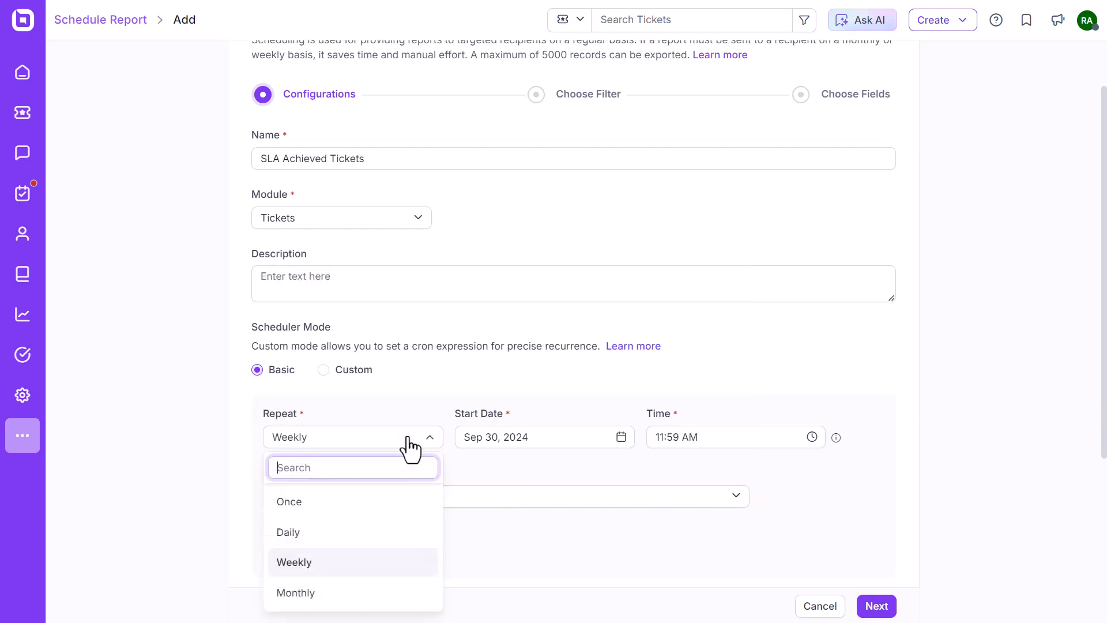
pyautogui.click(346, 597)
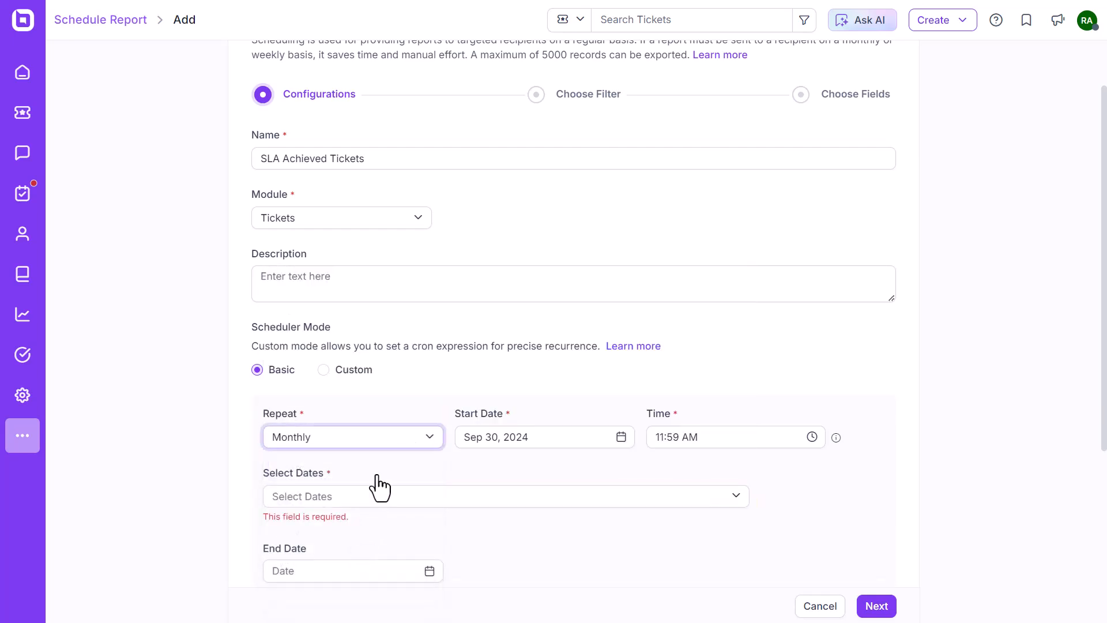
pyautogui.click(376, 500)
pyautogui.scroll(-5, 394, 433)
pyautogui.scroll(-5, 394, 431)
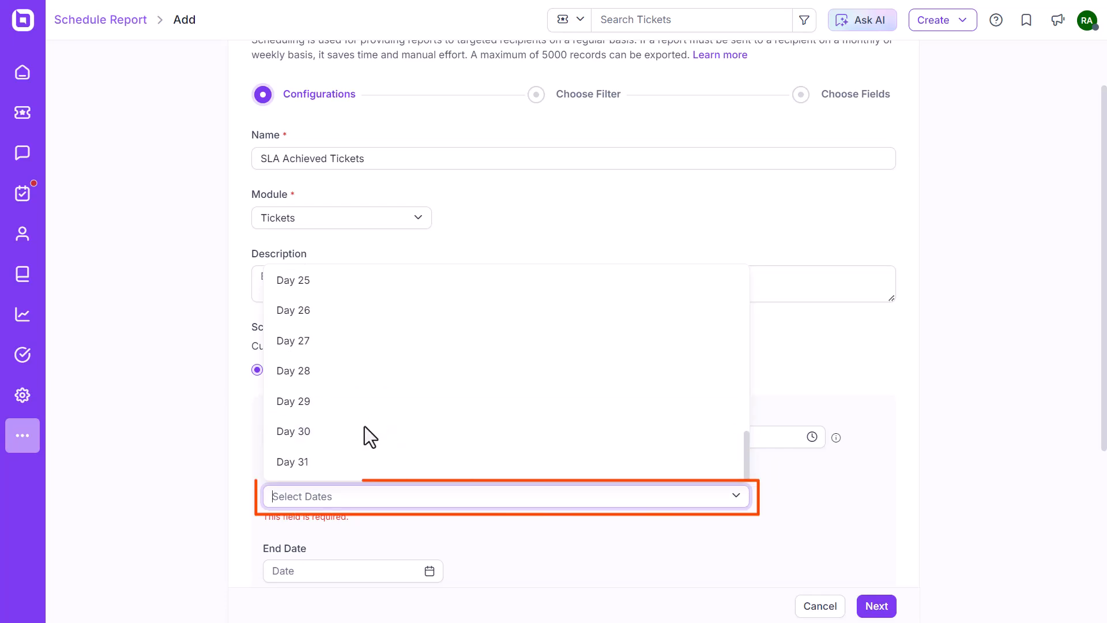
pyautogui.click(366, 430)
pyautogui.click(556, 470)
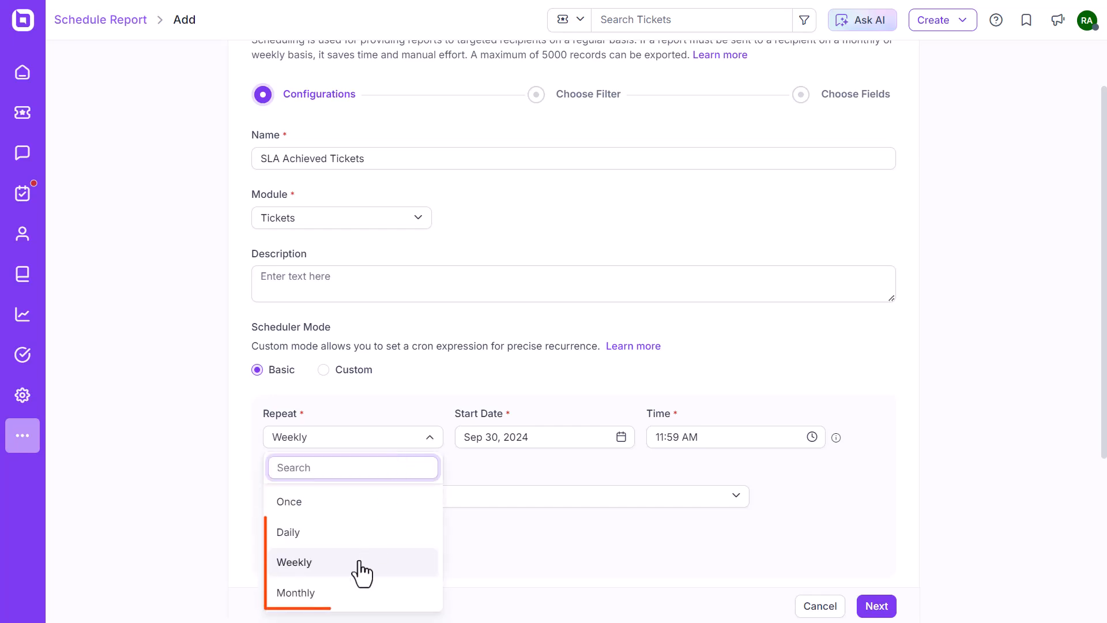
pyautogui.click(390, 583)
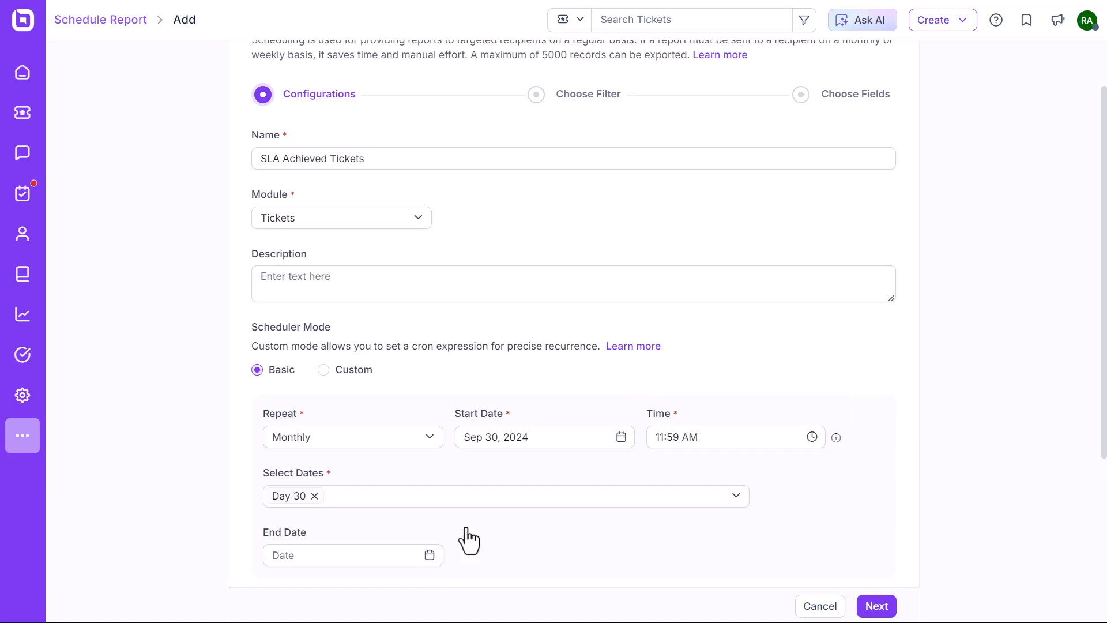
# Step: Choose Excel as the export format and add an agent to the report's CCs
pyautogui.scroll(-5, 868, 363)
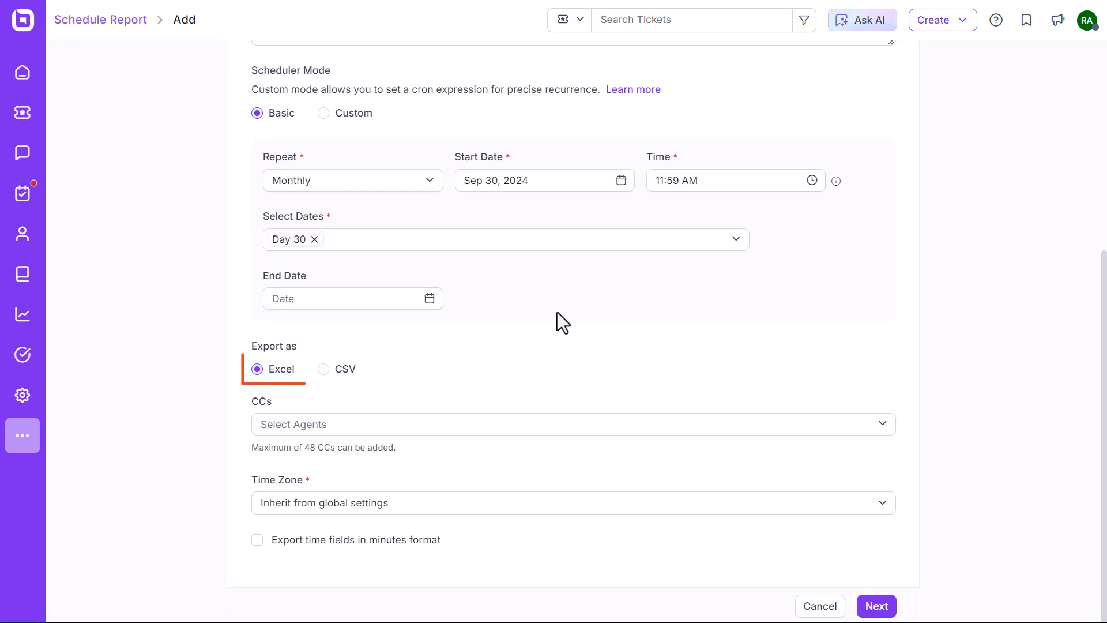
pyautogui.click(322, 370)
pyautogui.click(256, 369)
pyautogui.click(445, 428)
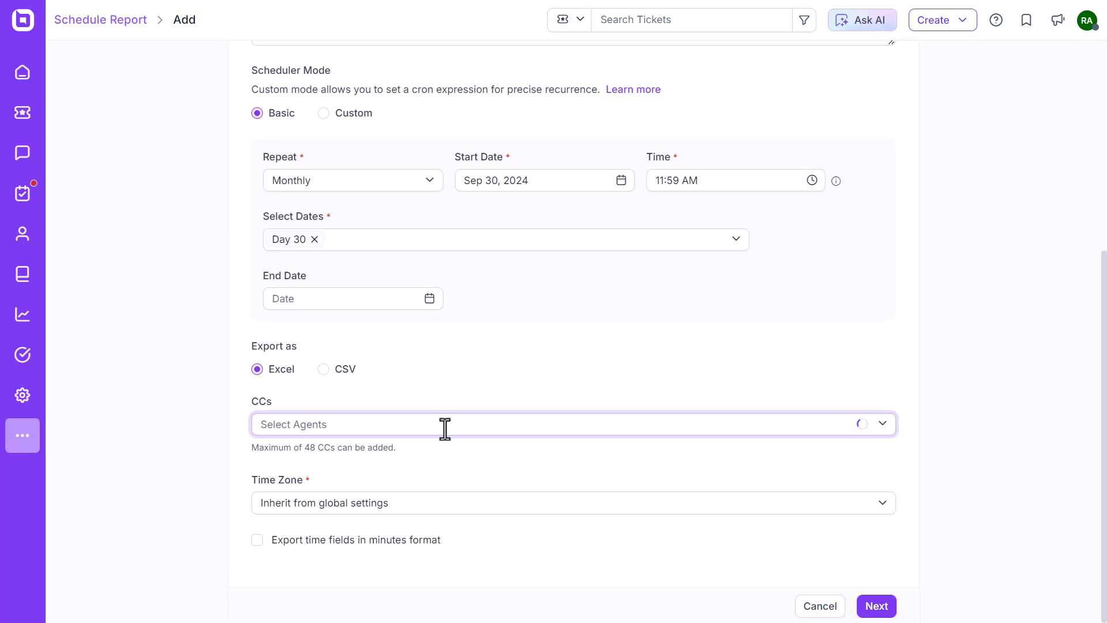
pyautogui.click(389, 336)
pyautogui.click(420, 447)
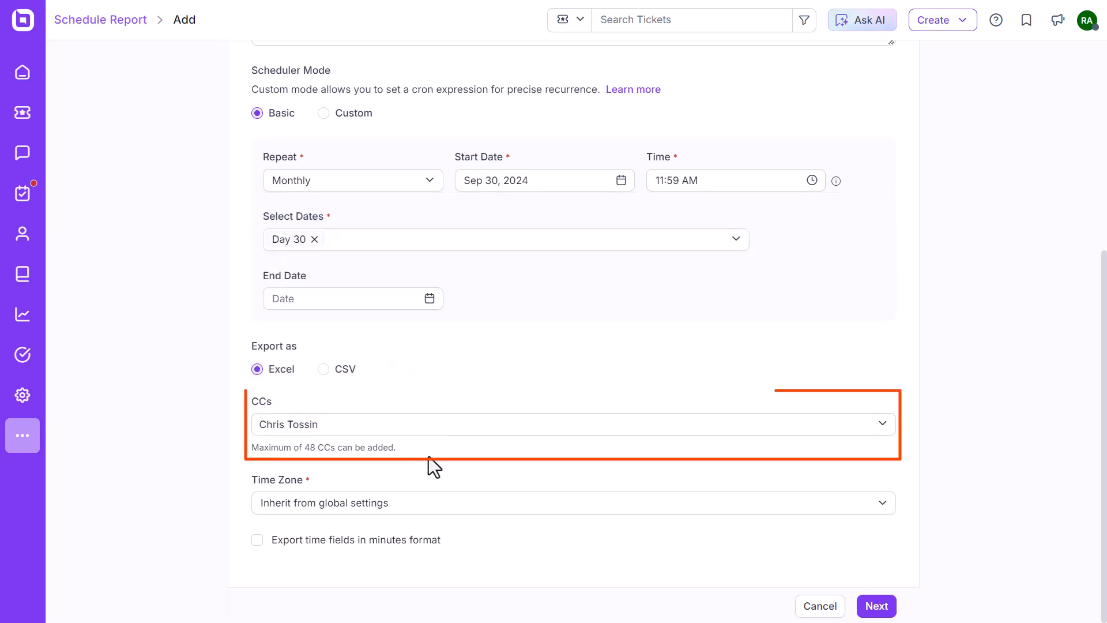
# Step: Set the time zone to (UTC-08:00) Pacific Time (US & Canada), enable exporting time fields in minutes format, and proceed to the filters
pyautogui.click(466, 504)
pyautogui.scroll(-2, 441, 441)
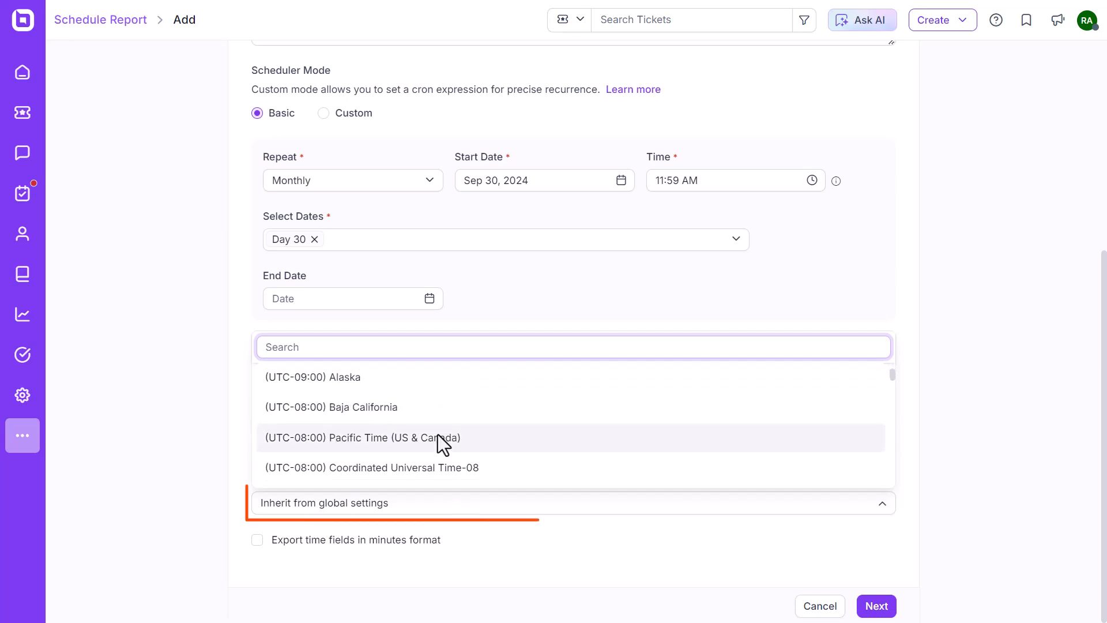
pyautogui.click(420, 438)
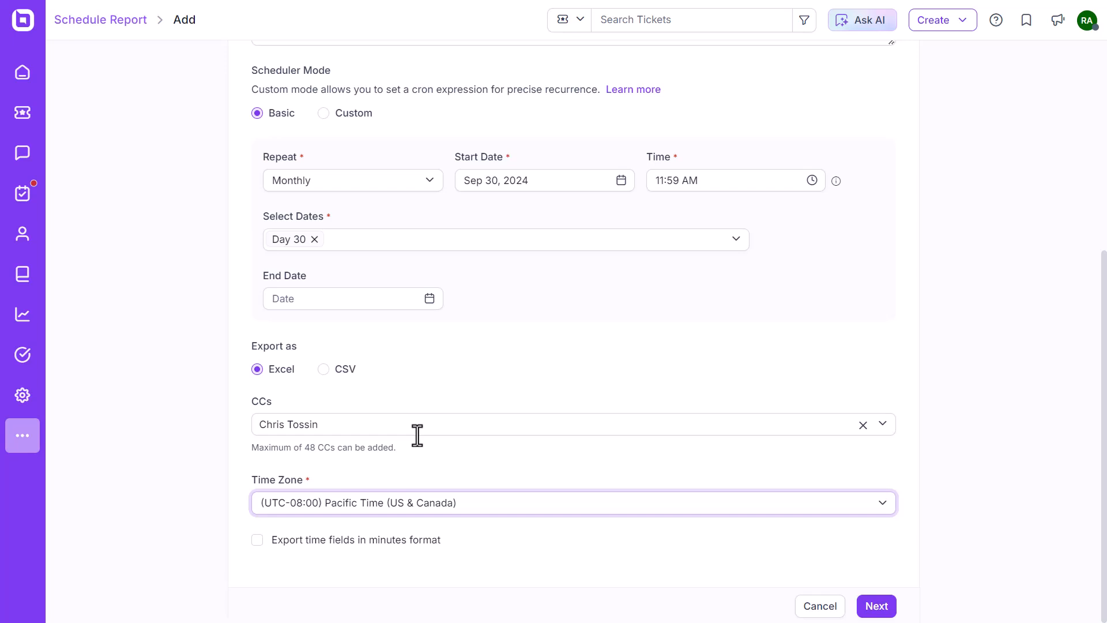
pyautogui.click(257, 541)
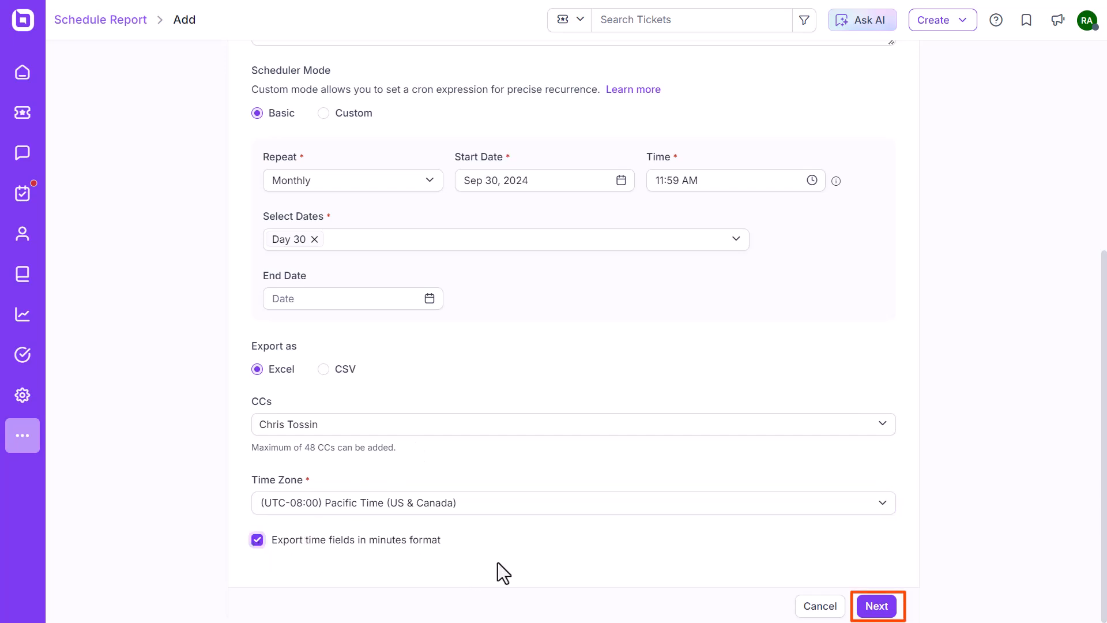
pyautogui.click(876, 606)
# Step: Add an all-conditions filter requiring Brand Is Customer Support
pyautogui.click(404, 284)
pyautogui.write('brand')
pyautogui.click(298, 365)
pyautogui.click(599, 283)
pyautogui.click(614, 378)
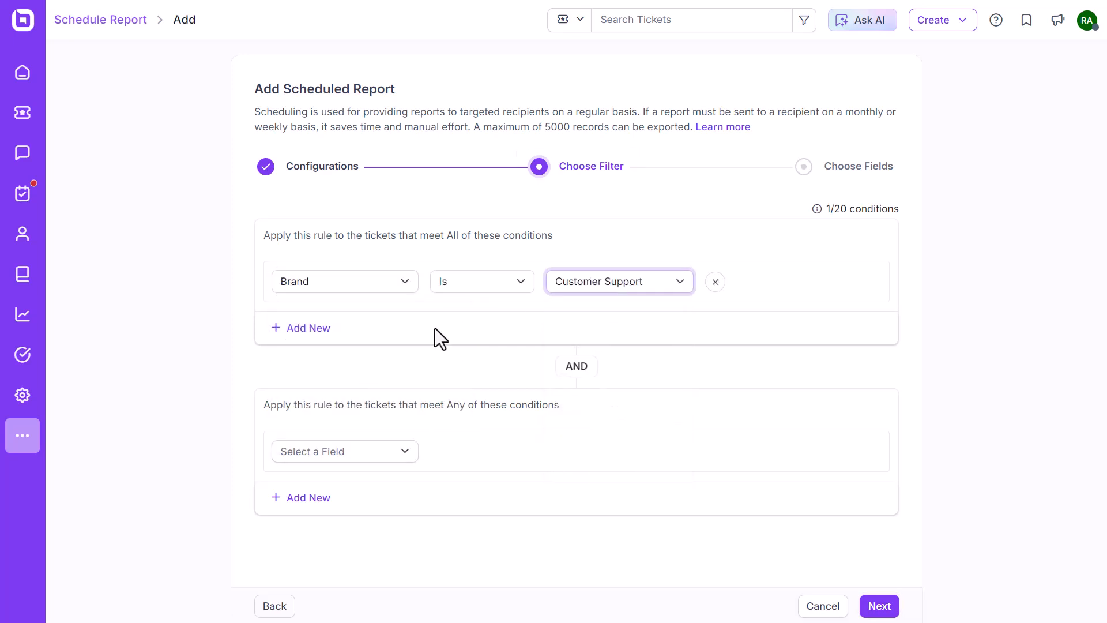
# Step: Add a second all-conditions filter for SLA Achieved Count Greater than 1 and proceed to the field selection
pyautogui.click(305, 328)
pyautogui.click(316, 323)
pyautogui.write('sla')
pyautogui.click(346, 409)
pyautogui.click(517, 322)
pyautogui.write('gre')
pyautogui.click(491, 386)
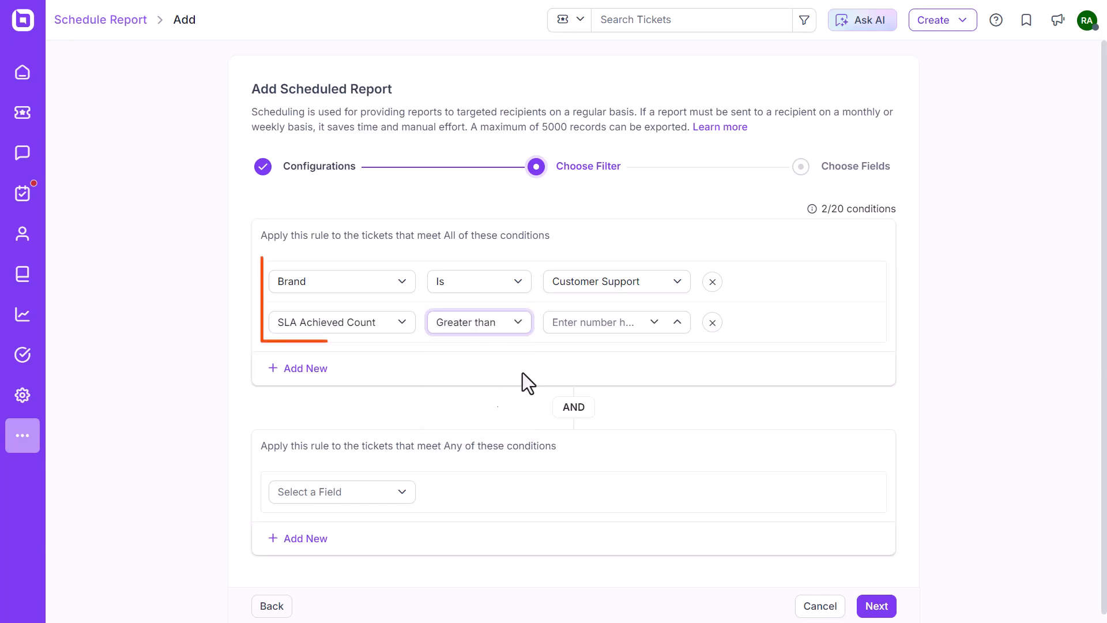
pyautogui.click(641, 322)
pyautogui.write('1')
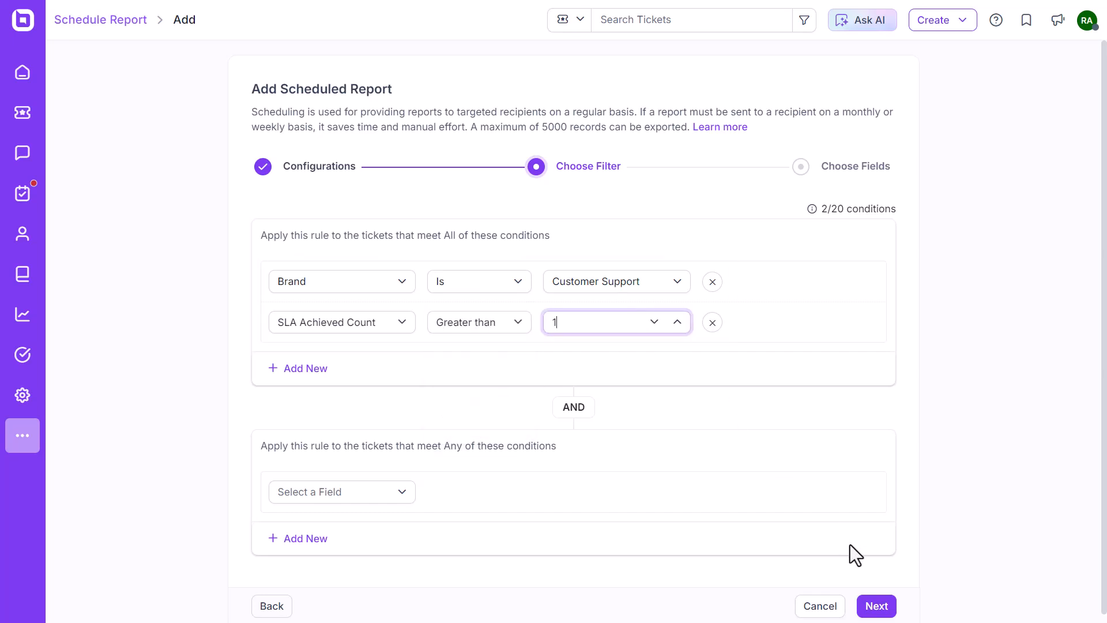
pyautogui.click(886, 605)
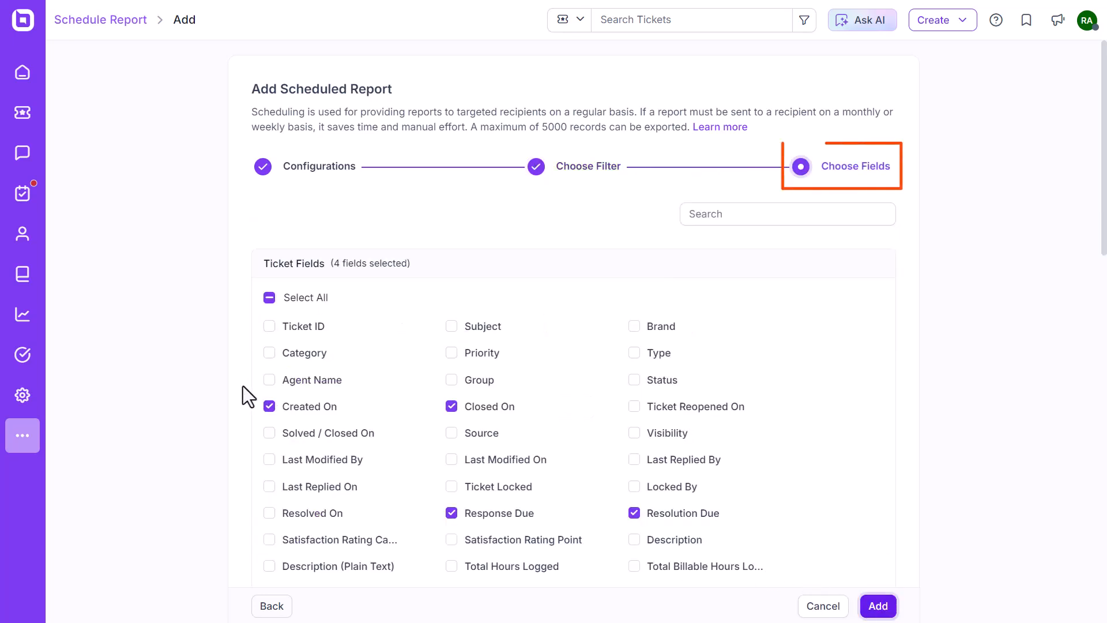
# Step: Include Ticket ID, Category, Priority, Type, Status, Last Modified By, Resolved On and Satisfaction Rating Ca... in the report, and add the report
pyautogui.click(269, 460)
pyautogui.click(269, 327)
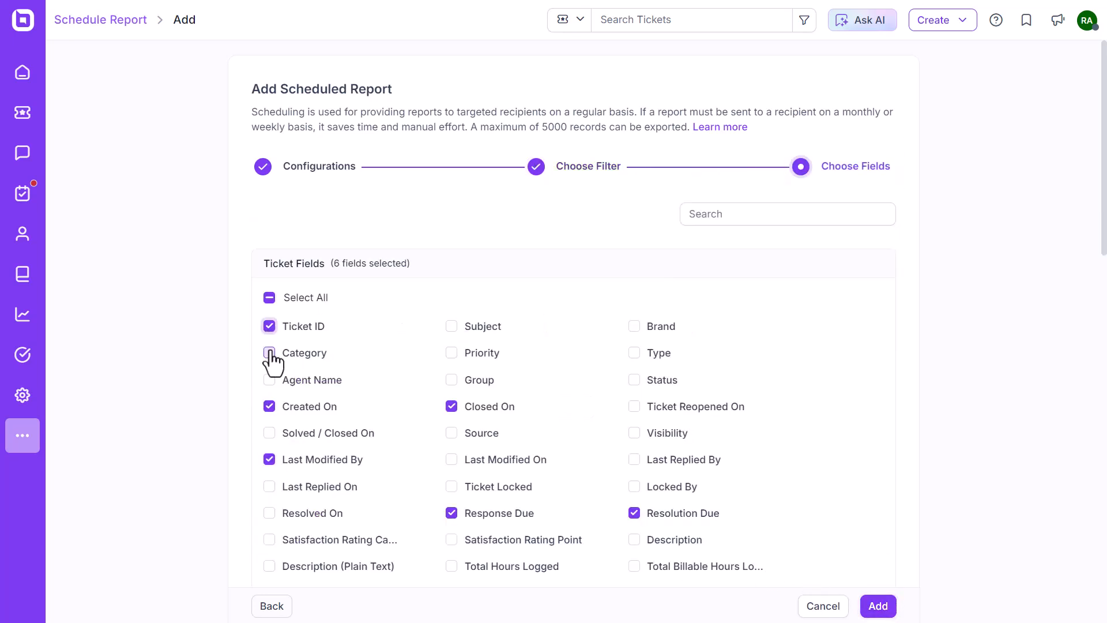
pyautogui.click(271, 354)
pyautogui.click(636, 355)
pyautogui.click(636, 380)
pyautogui.click(452, 354)
pyautogui.click(269, 514)
pyautogui.click(269, 540)
pyautogui.click(876, 606)
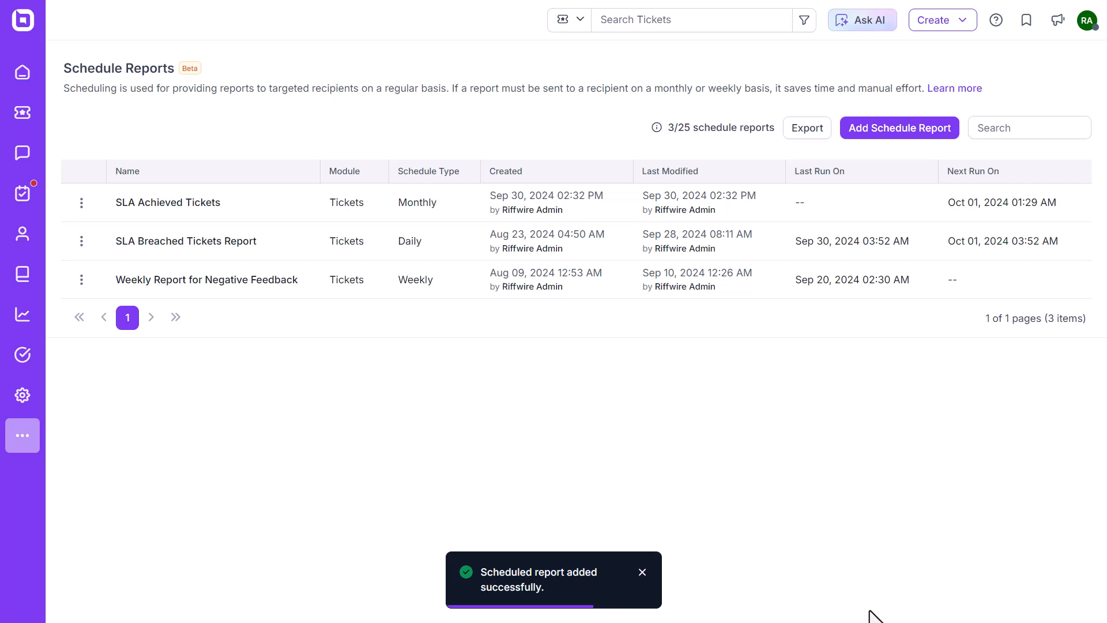
# Step: Start another scheduled report and switch its scheduler mode to Custom
pyautogui.click(877, 129)
pyautogui.scroll(-2, 415, 375)
pyautogui.scroll(-1, 410, 369)
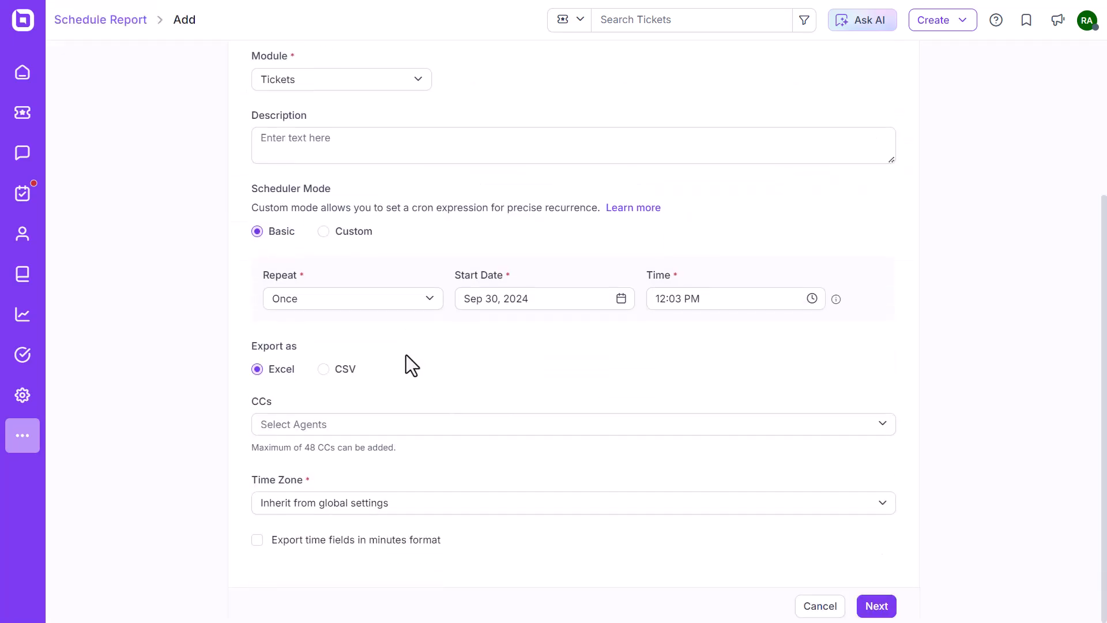
pyautogui.click(323, 231)
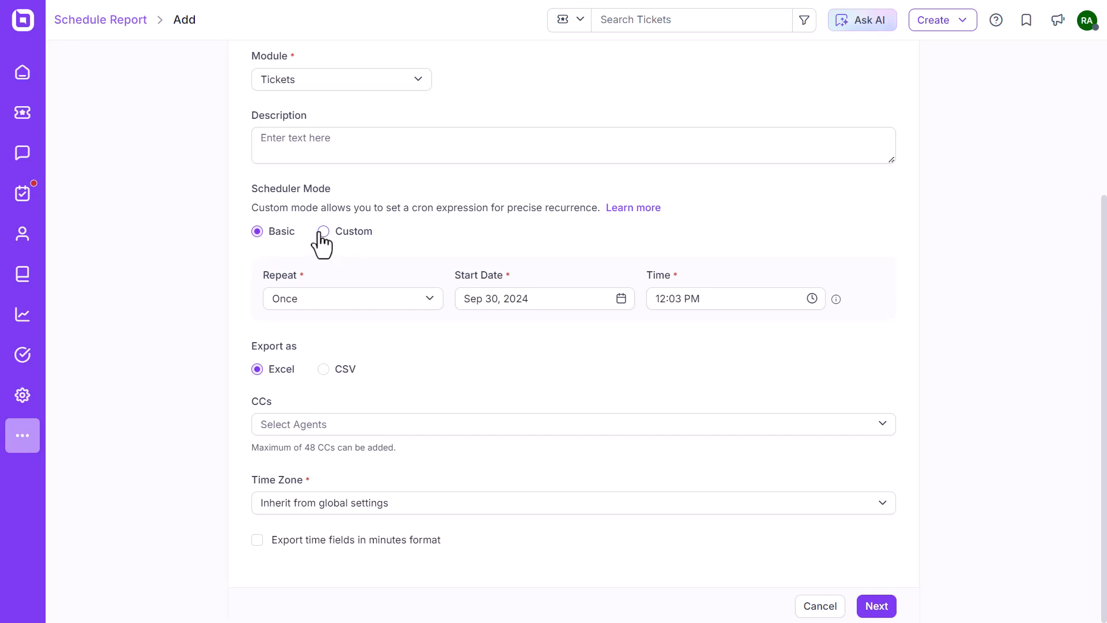
pyautogui.click(322, 231)
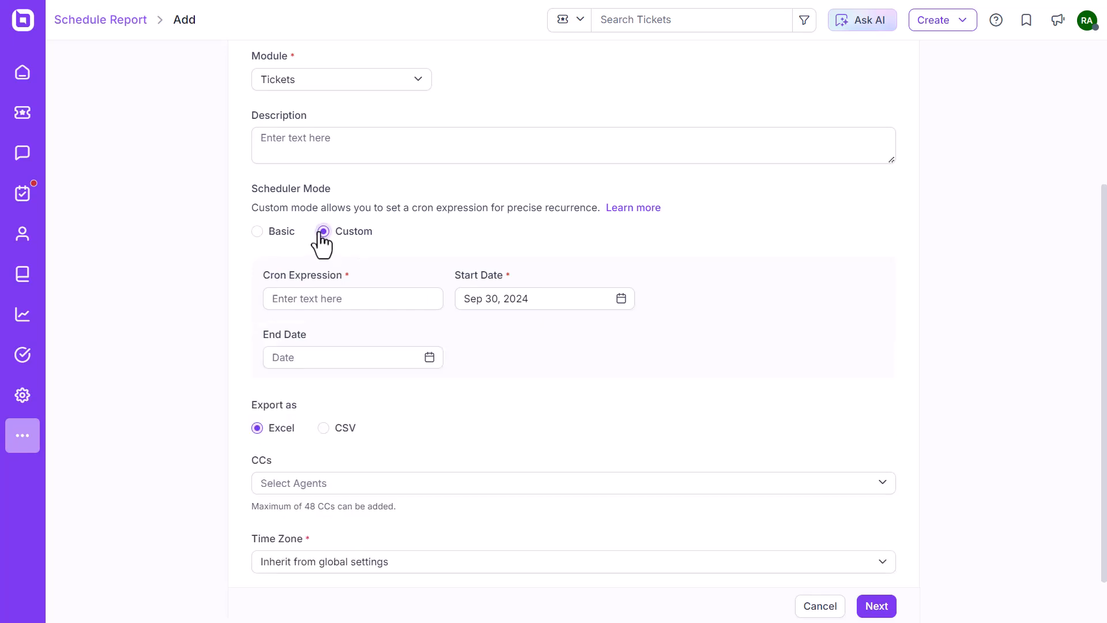
# Step: Enter 0 0 1 12 * as the report's cron expression
pyautogui.click(333, 297)
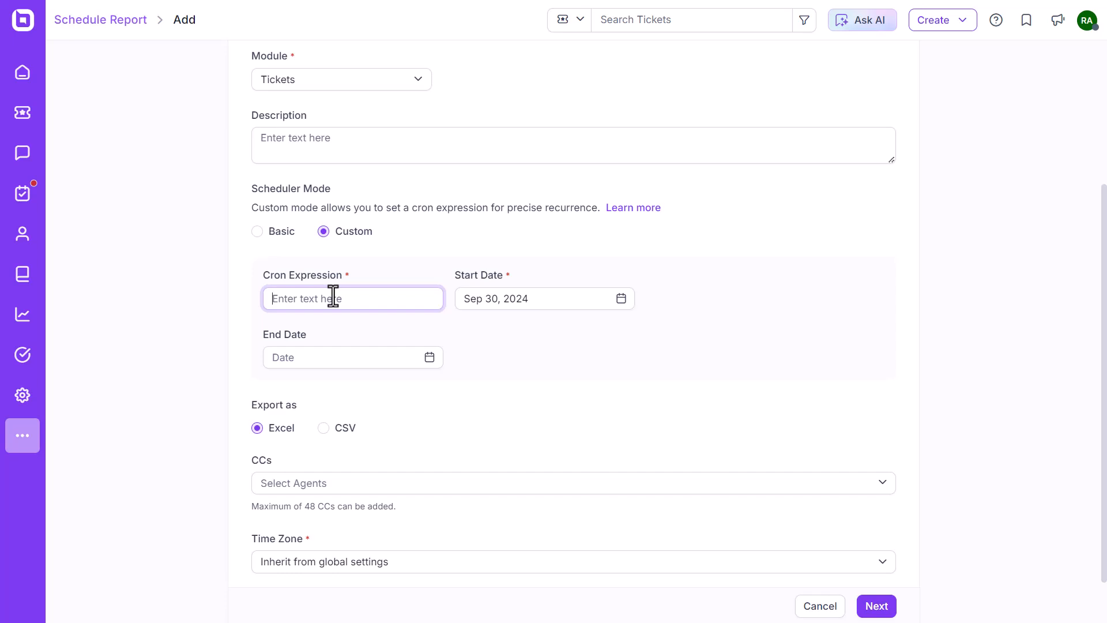
pyautogui.write('0 0 1 12 *')
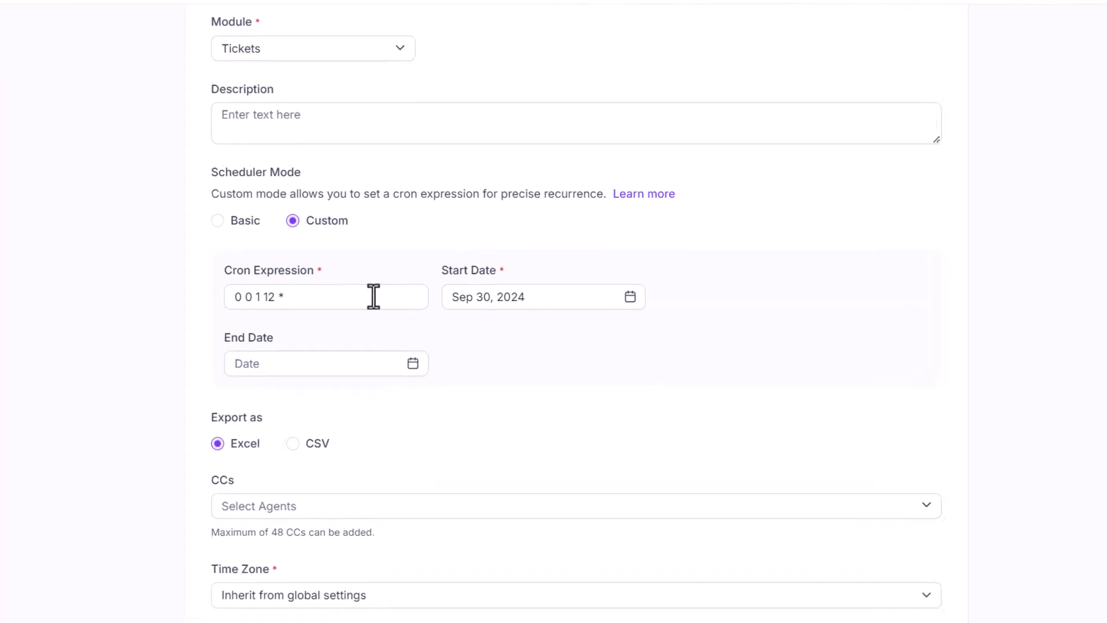
pyautogui.click(375, 297)
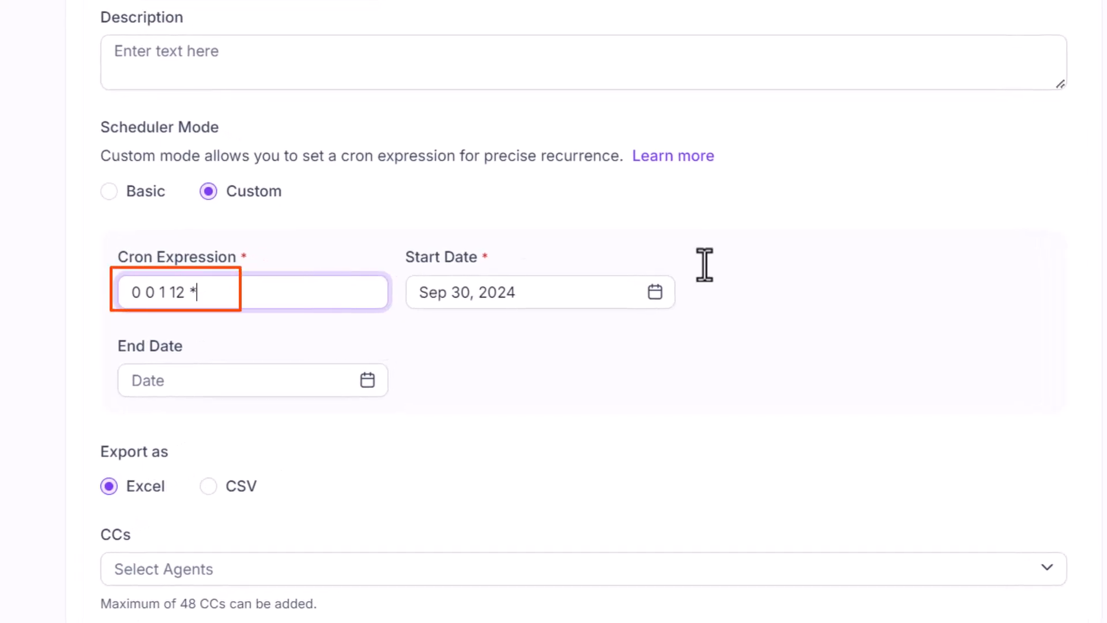
# Step: Set the scheduled report's start date to Oct 23, 2024
pyautogui.click(655, 292)
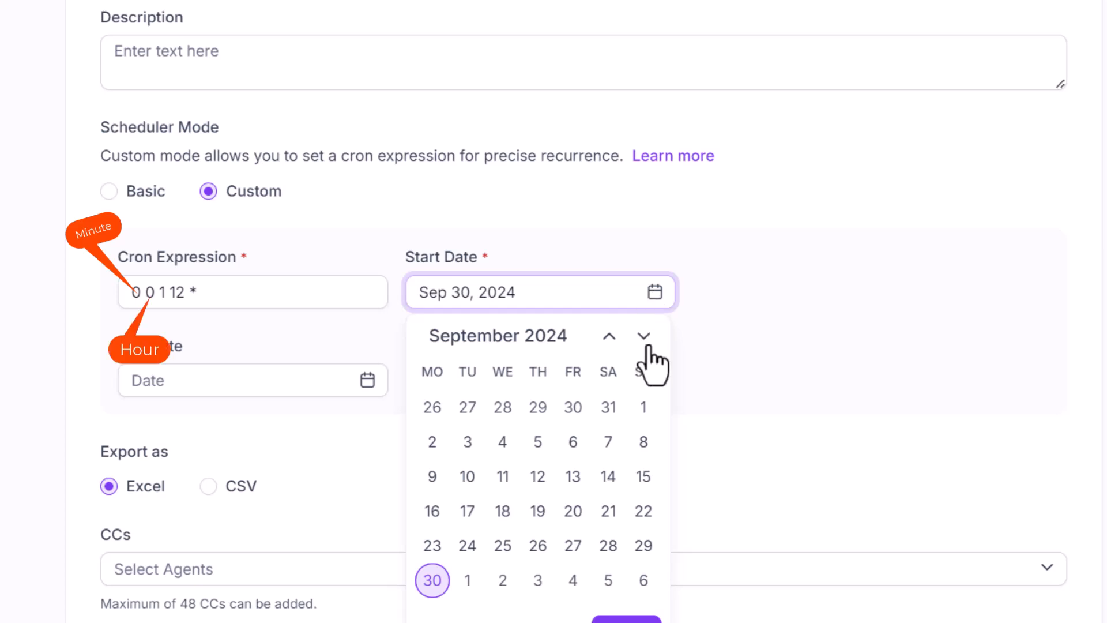
pyautogui.click(644, 337)
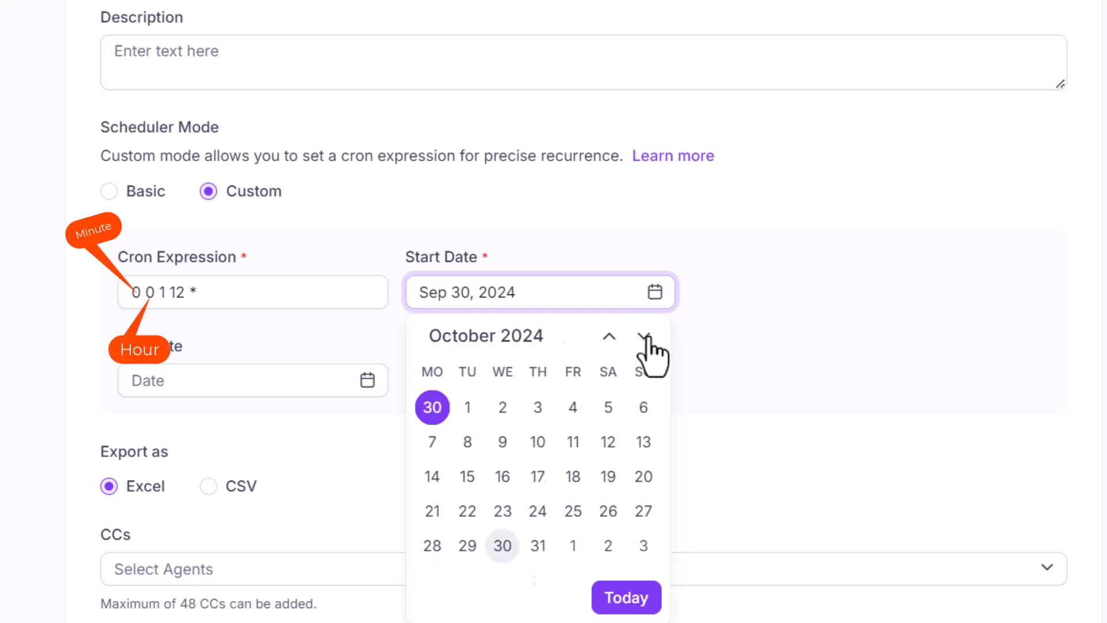
pyautogui.click(505, 512)
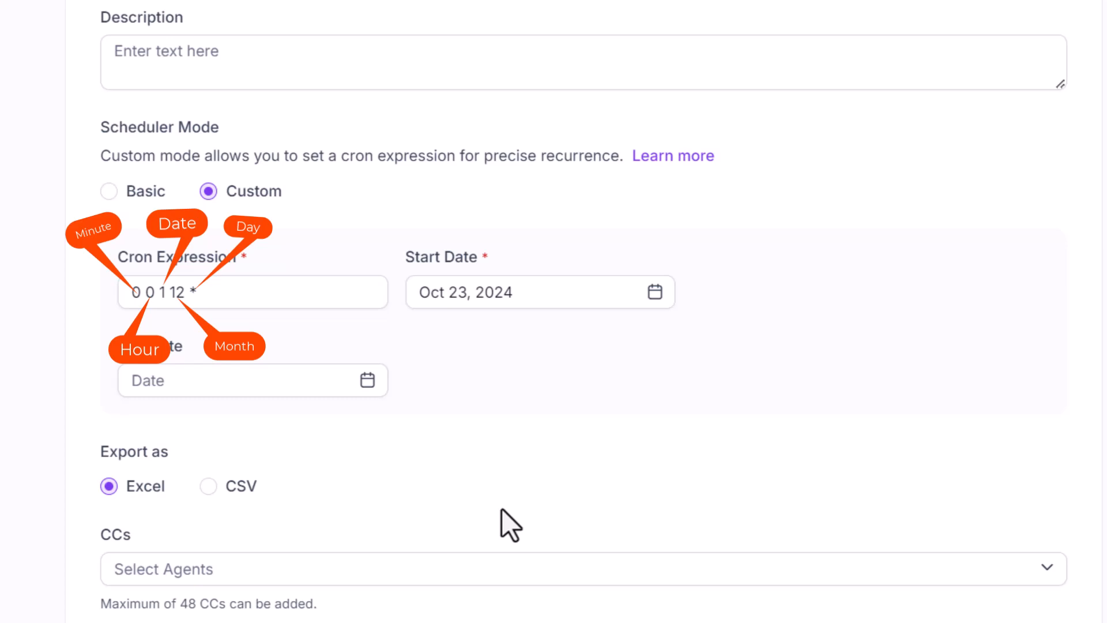
# Step: Change the start date to Oct 01, 2024 and replace the cron expression with 0 0 1 */2 *
pyautogui.click(541, 292)
pyautogui.click(494, 383)
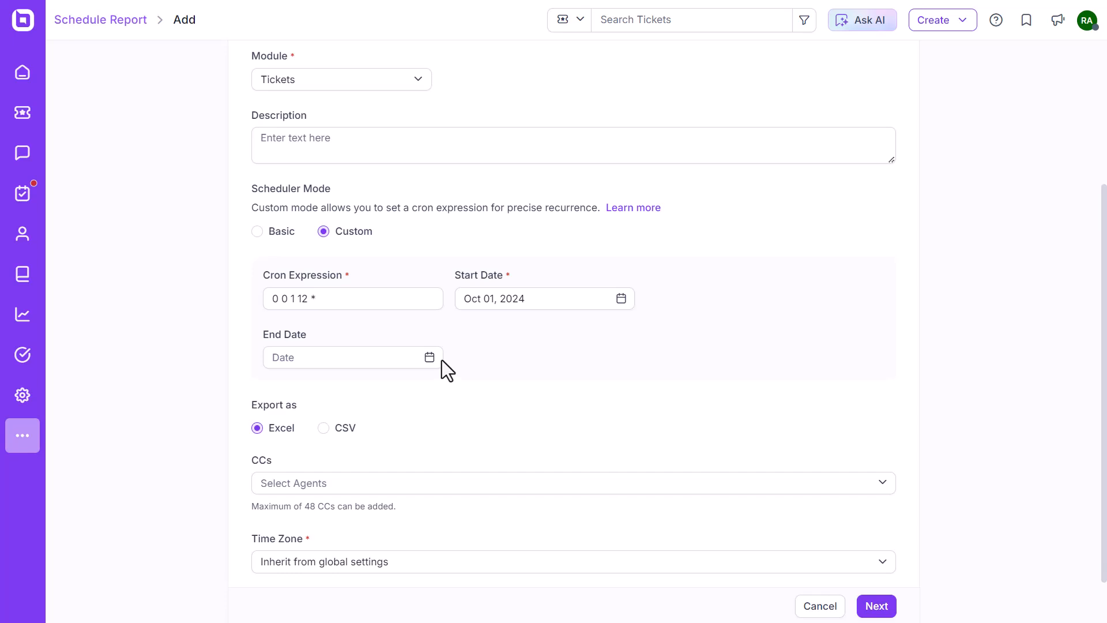
pyautogui.moveTo(336, 296); pyautogui.dragTo(269, 298)
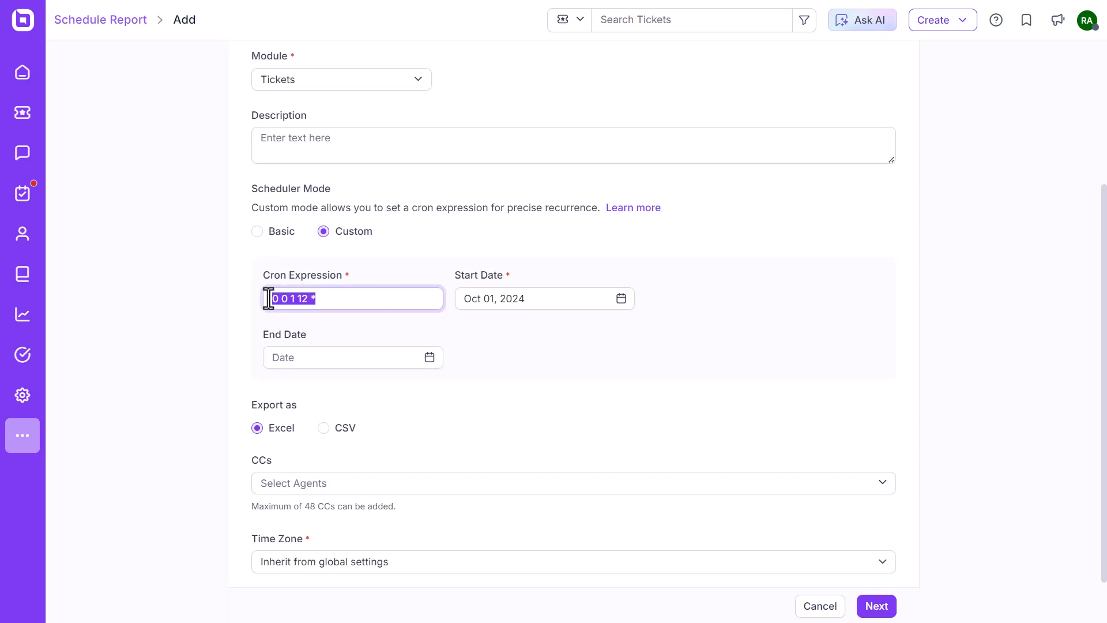
pyautogui.write('0 0 1 */2 *')
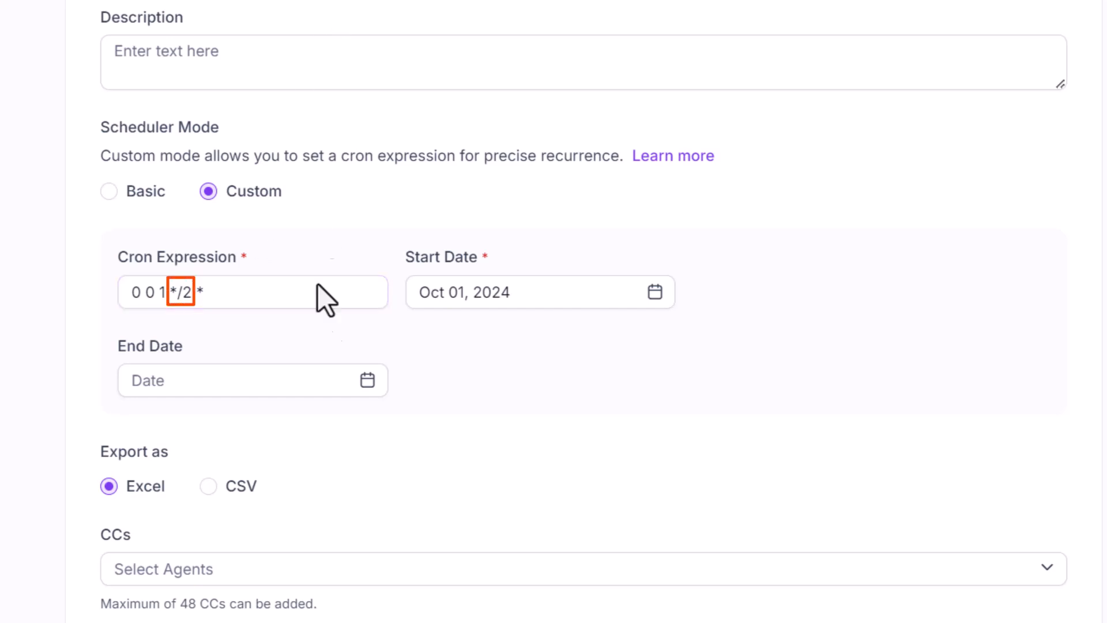
# Step: Set the scheduled report's end date to Feb 23, 2025
pyautogui.click(367, 380)
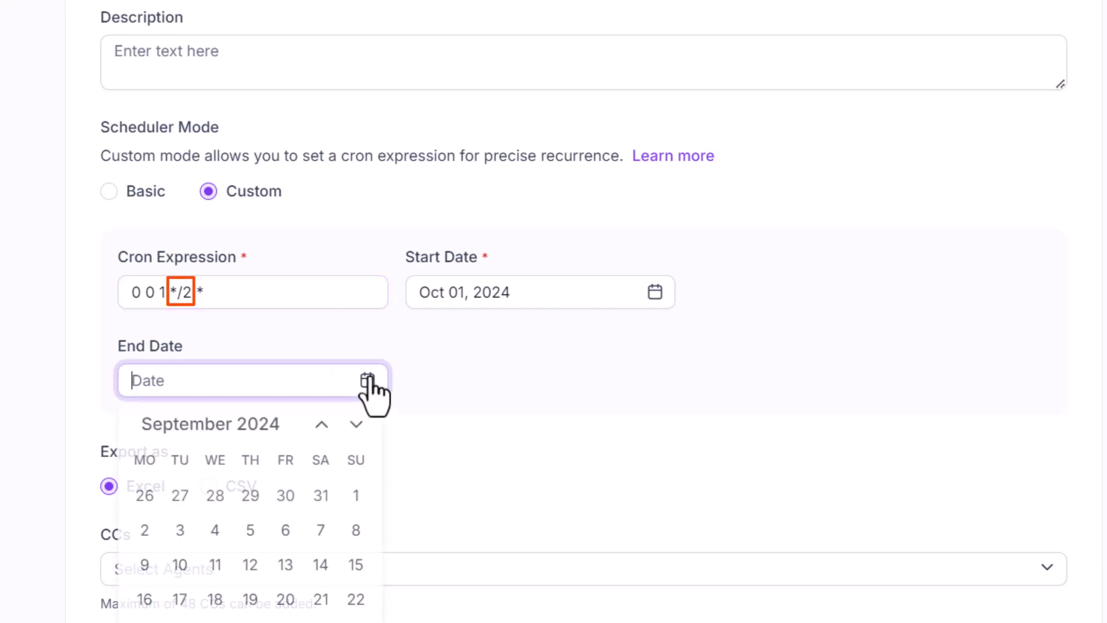
pyautogui.click(356, 425)
pyautogui.click(356, 424)
pyautogui.click(357, 424)
pyautogui.click(356, 425)
pyautogui.click(357, 425)
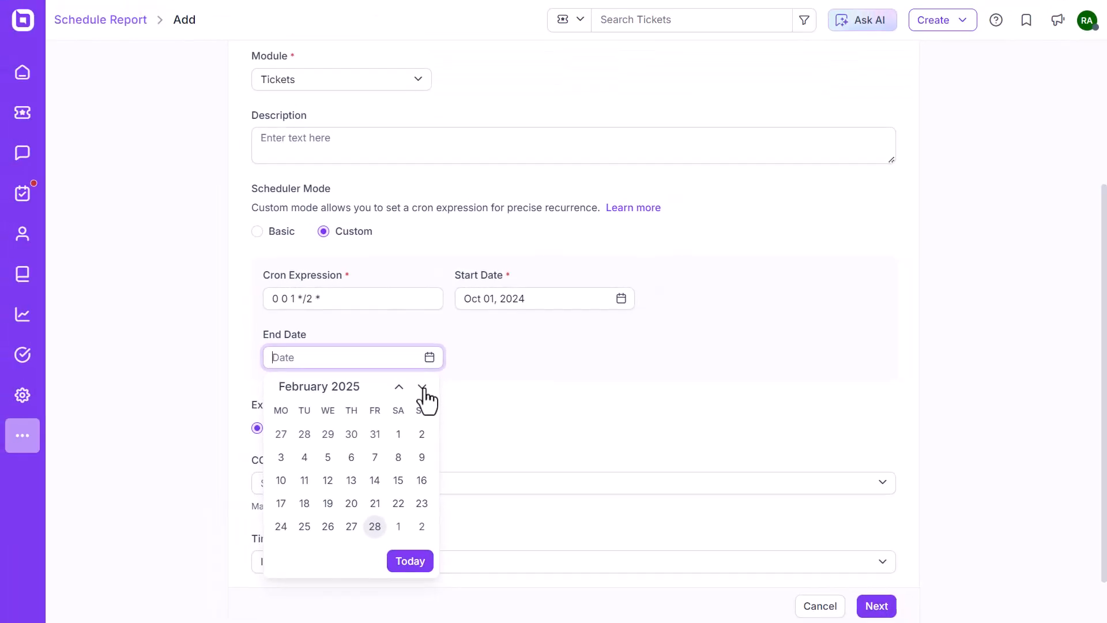
pyautogui.click(422, 503)
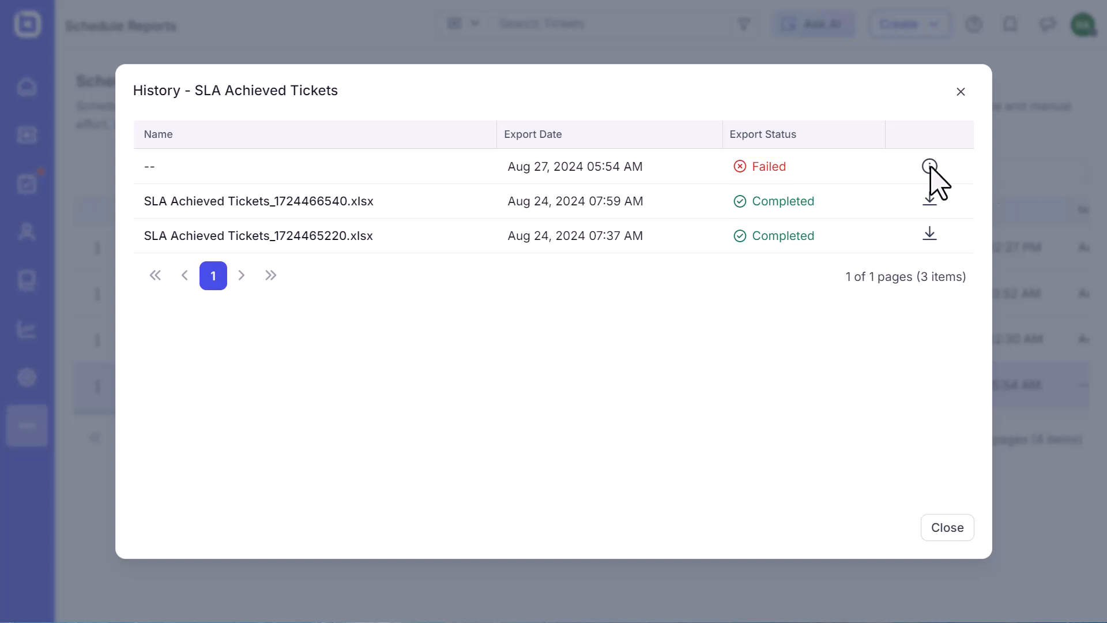
# Step: Examine the details of the failed export in the SLA Achieved Tickets history
pyautogui.moveTo(930, 167)
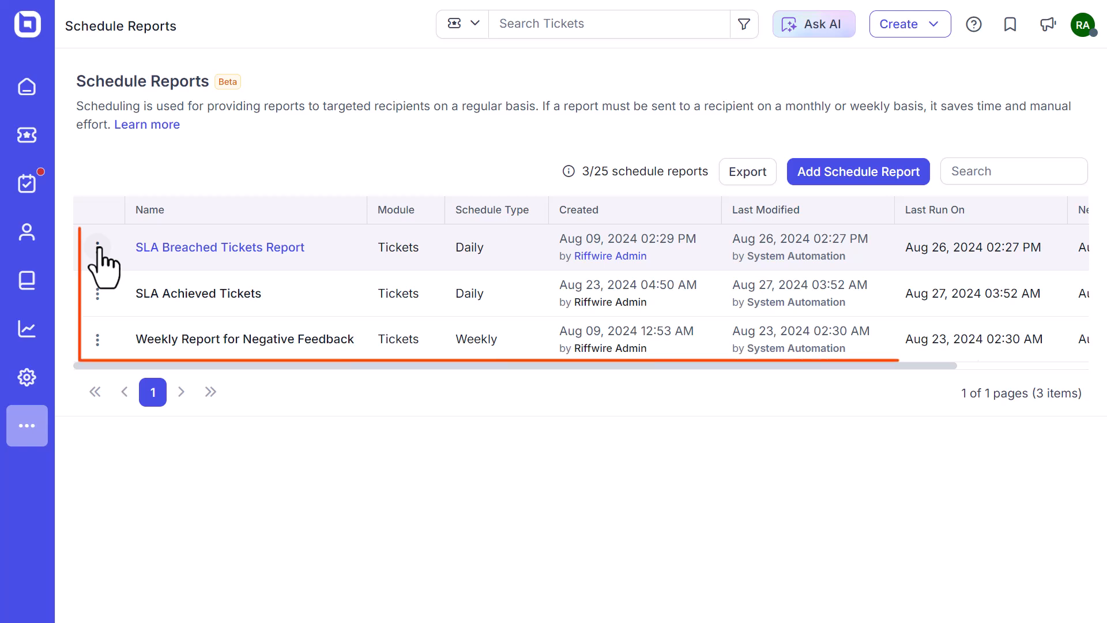
# Step: Open the SLA Breached Tickets Report for editing, go through its configuration, filter and field stages, and update it
pyautogui.click(97, 246)
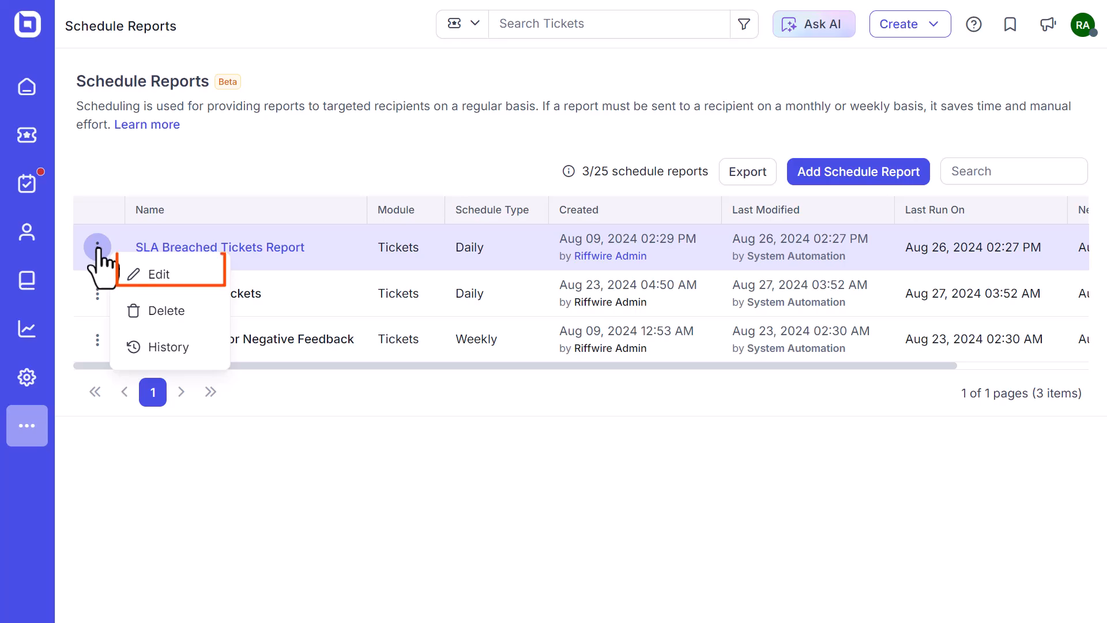
pyautogui.click(147, 275)
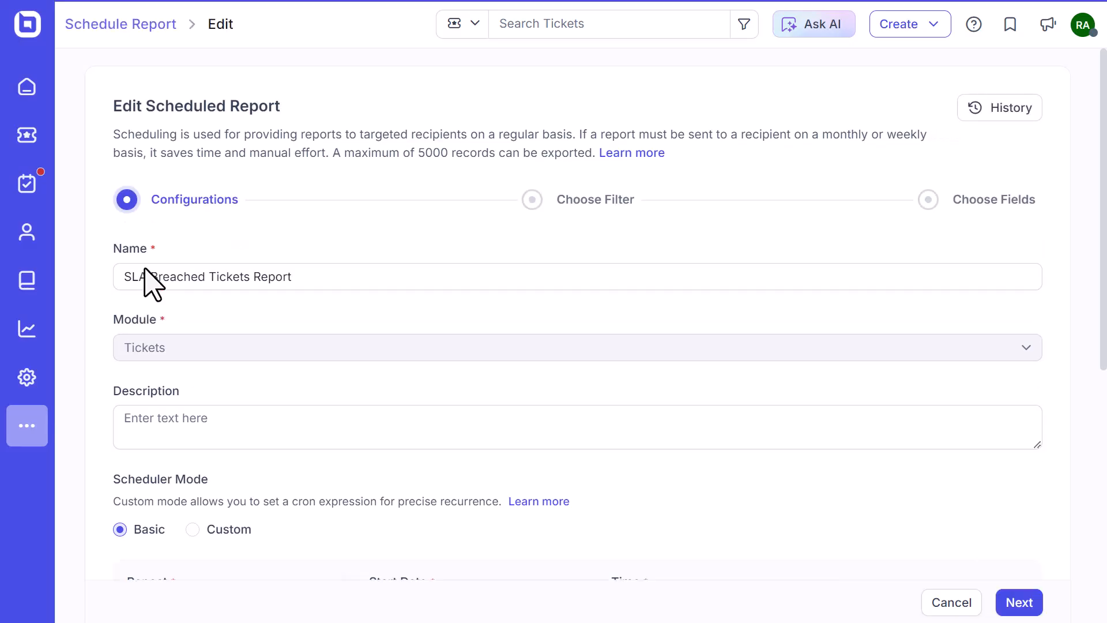
pyautogui.click(1019, 602)
pyautogui.click(1019, 603)
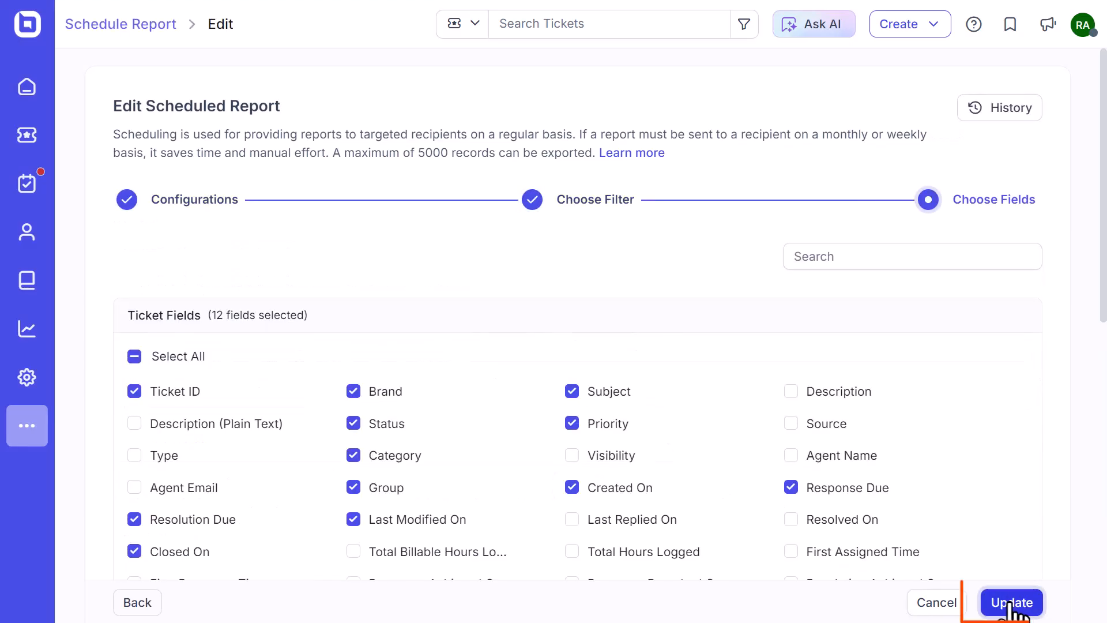
pyautogui.click(1011, 602)
# Step: Delete the SLA Breached Tickets Report scheduled report permanently
pyautogui.click(97, 247)
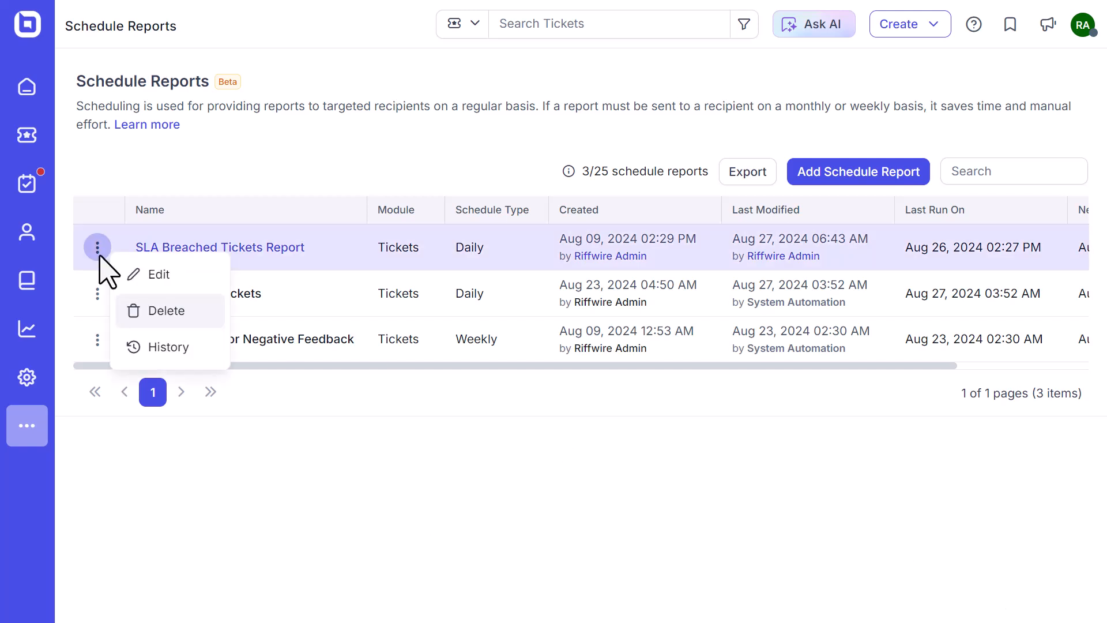
pyautogui.click(156, 312)
pyautogui.click(707, 380)
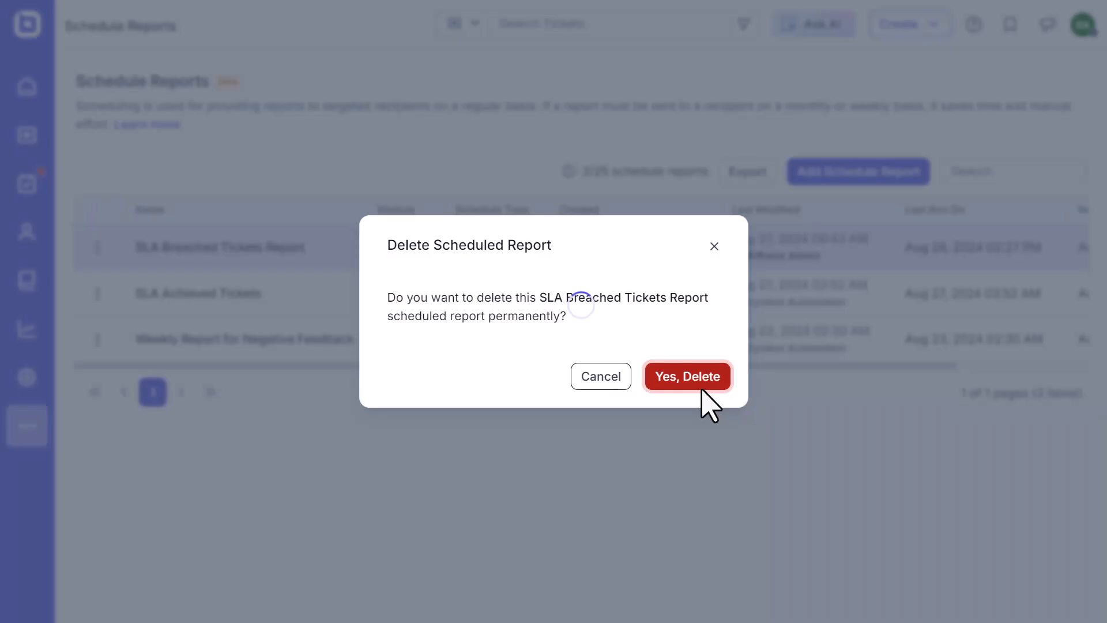